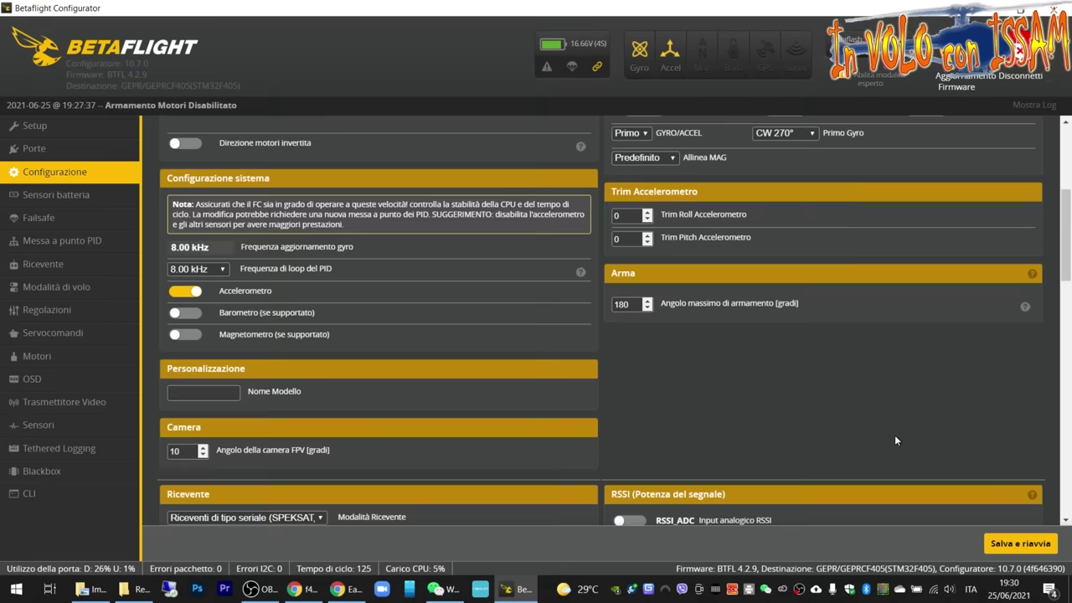
Set the cell warning voltage to 3,3 in the battery sensor settings and save them
{"action": "scroll", "coordinate": [894, 423], "scroll_direction": "down", "scroll_amount": 5}
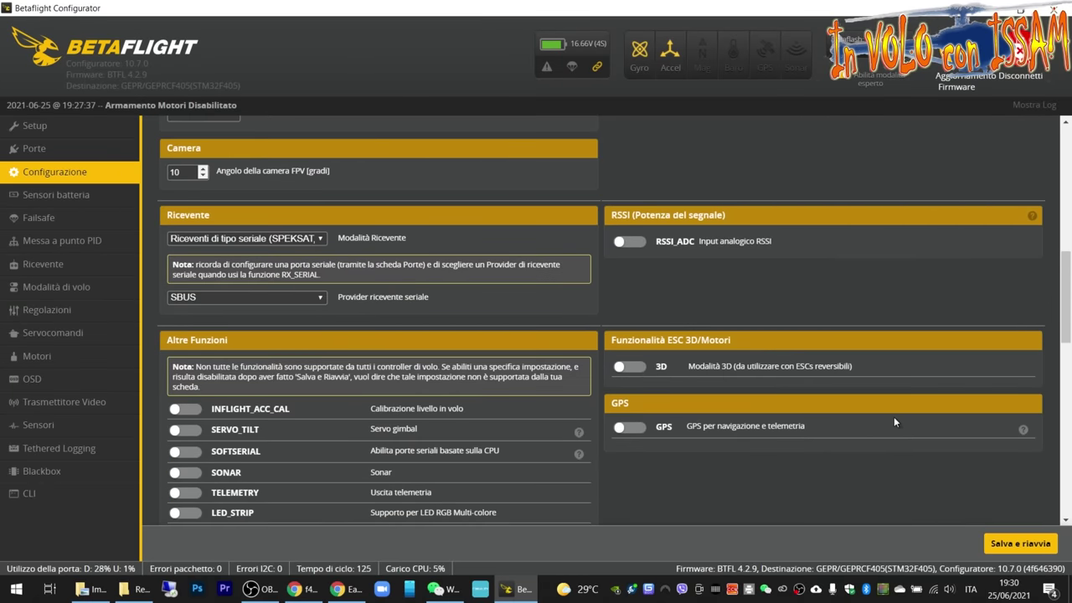
{"action": "scroll", "coordinate": [893, 417], "scroll_direction": "up", "scroll_amount": 2}
{"action": "scroll", "coordinate": [893, 417], "scroll_direction": "down", "scroll_amount": 4}
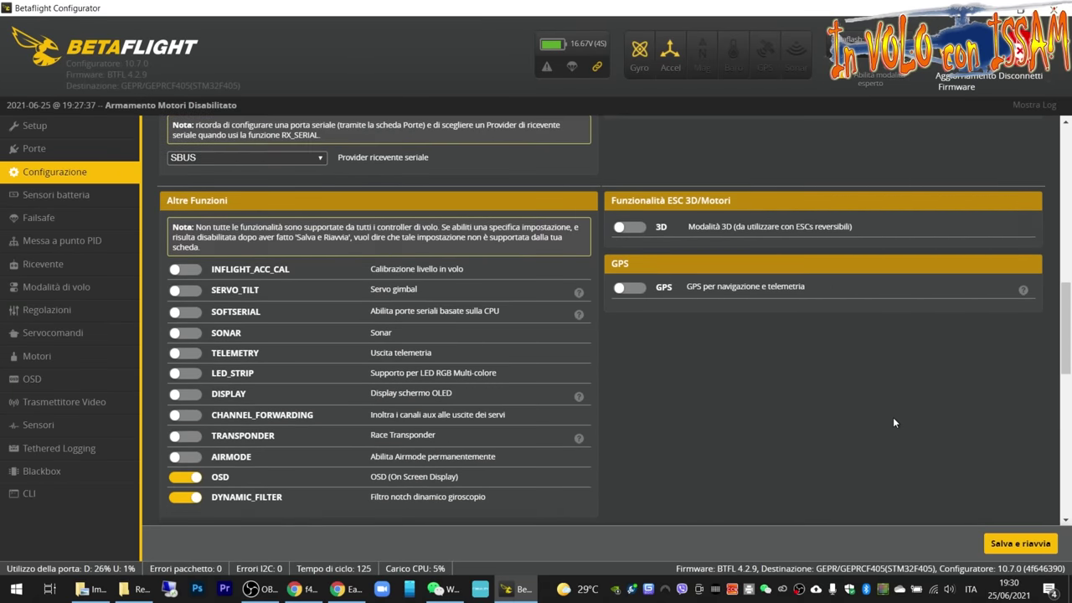
{"action": "scroll", "coordinate": [893, 417], "scroll_direction": "down", "scroll_amount": 10}
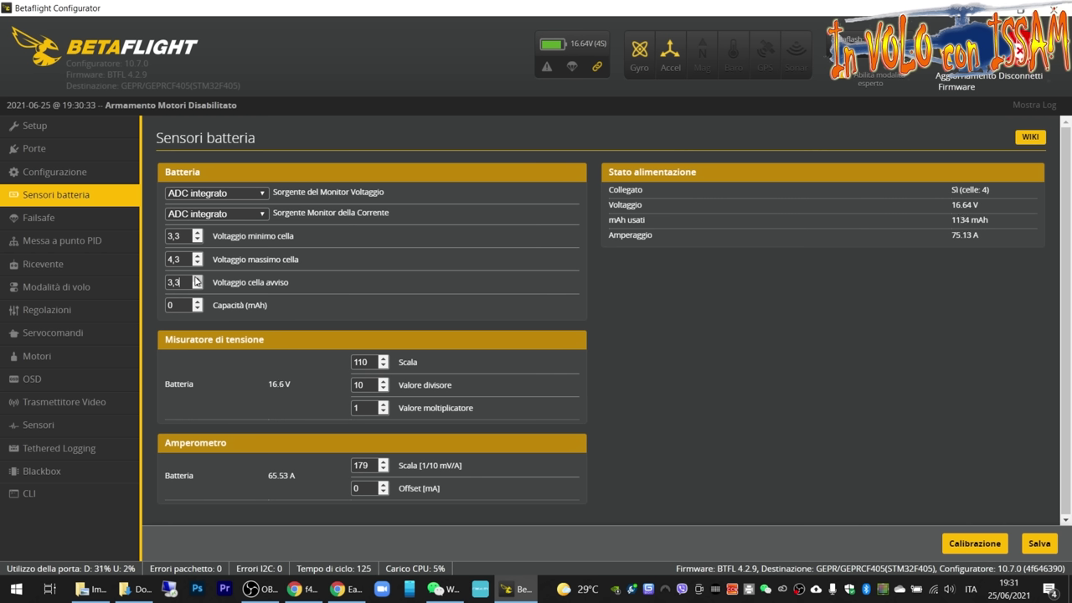
{"action": "left_click", "coordinate": [1037, 543]}
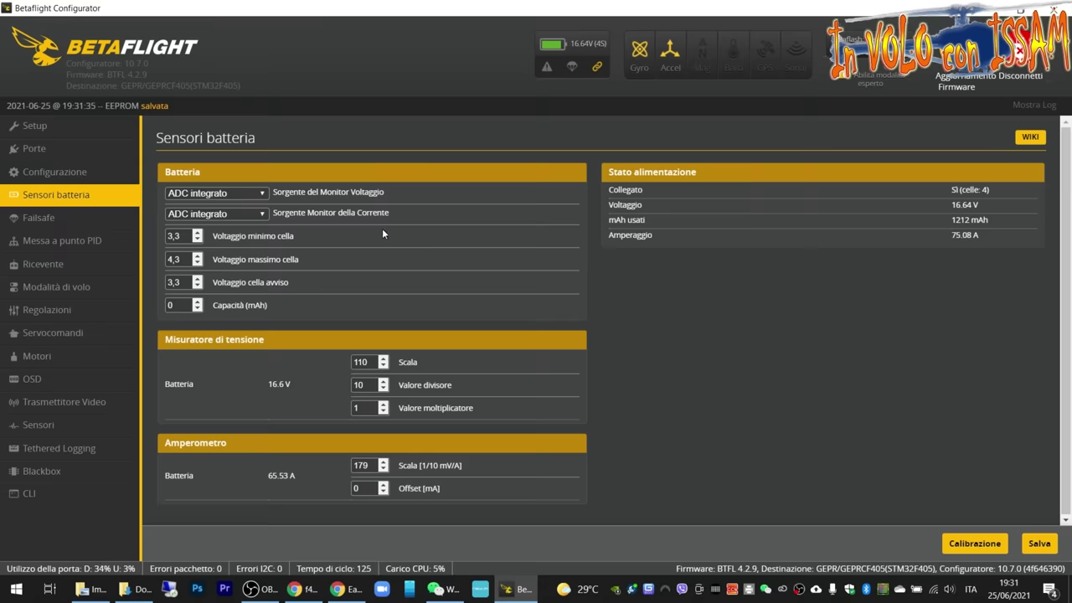
Open the failsafe settings, toggle expert mode off and back on, and review the channel fallback and Stage 2 options
{"action": "left_click", "coordinate": [39, 217]}
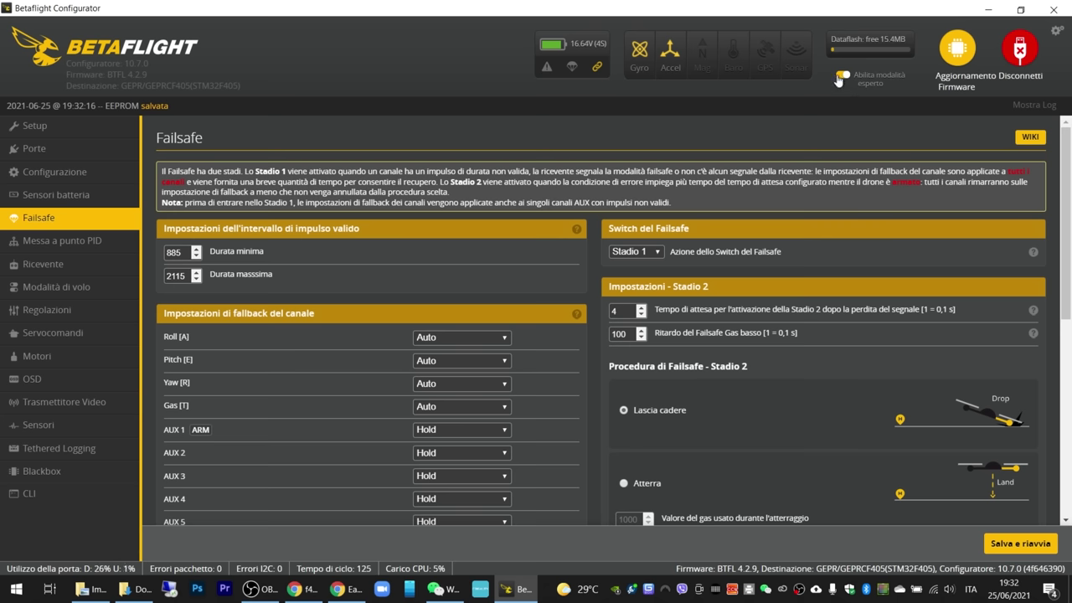
{"action": "left_click", "coordinate": [845, 76]}
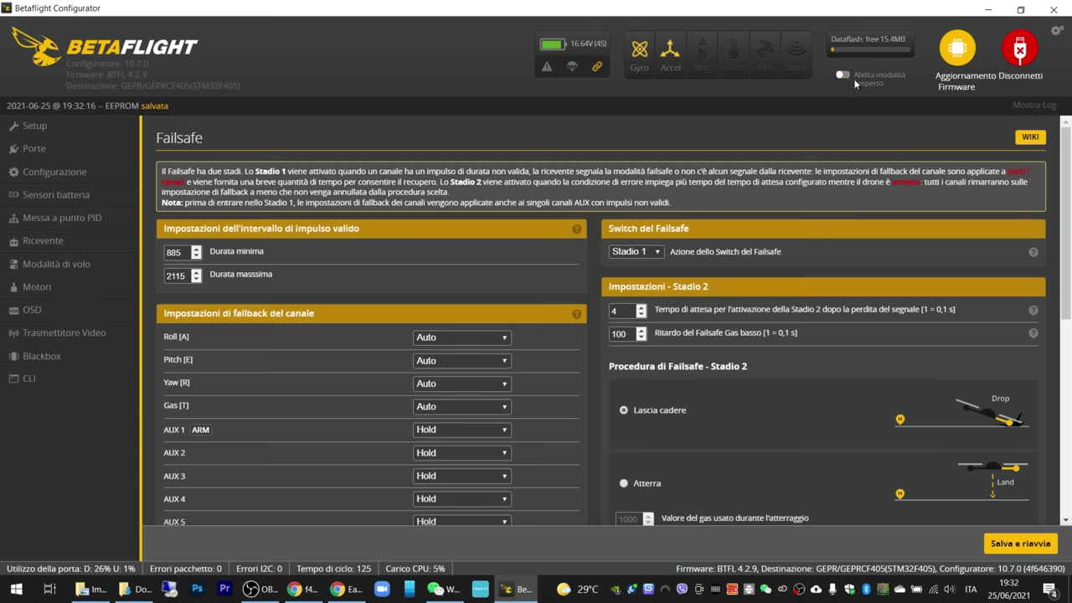
{"action": "left_click", "coordinate": [845, 76]}
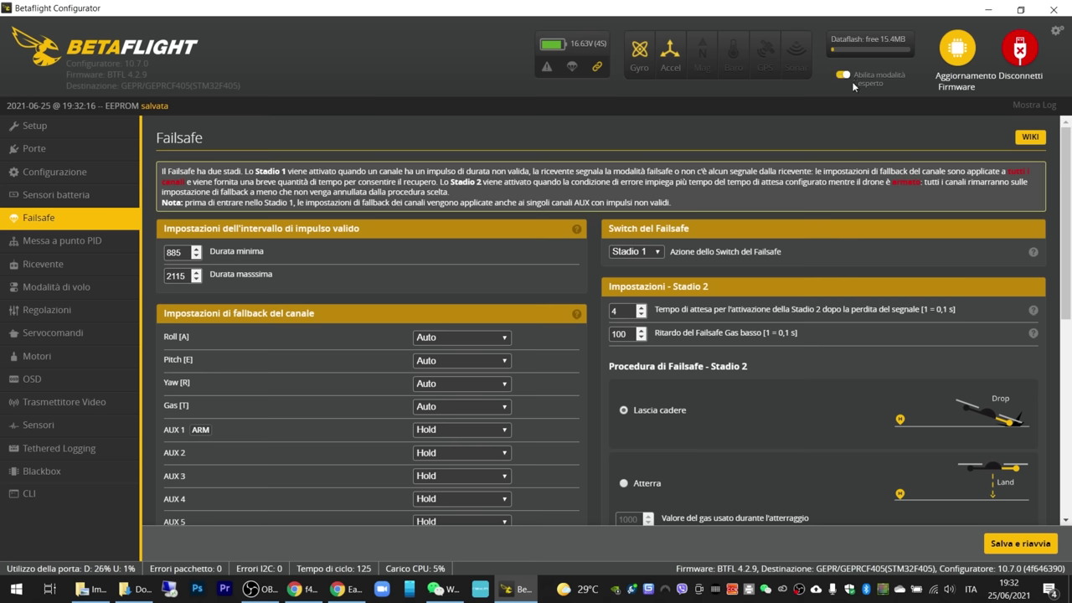
{"action": "scroll", "coordinate": [801, 498], "scroll_direction": "down", "scroll_amount": 1}
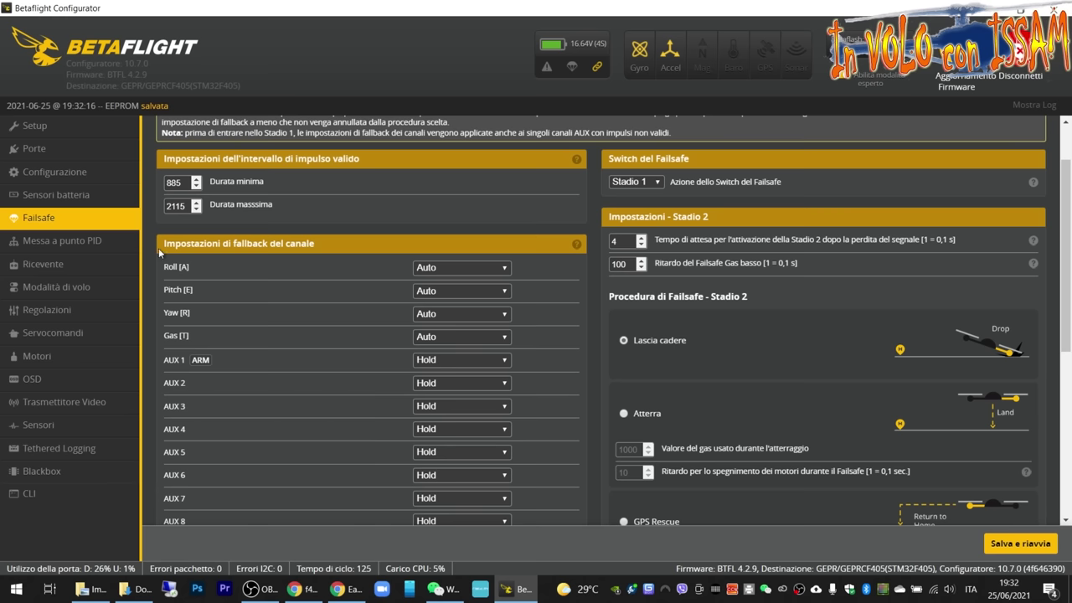
In the PID tuning rate profile, set the RC Rate for roll, pitch and yaw to 0.85
{"action": "left_click", "coordinate": [106, 243]}
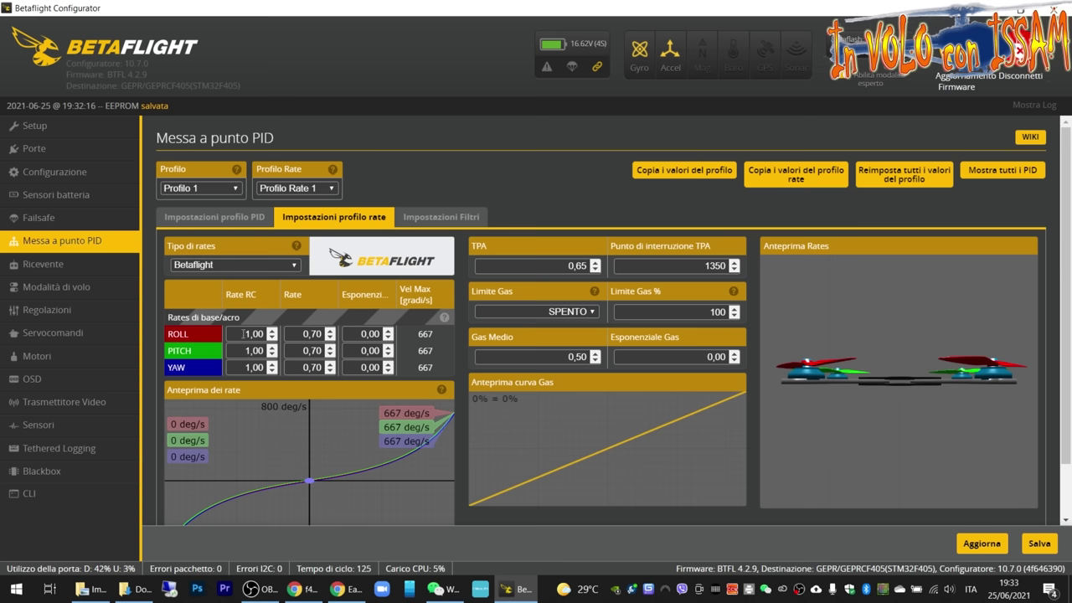
{"action": "left_click", "coordinate": [239, 334]}
{"action": "type", "text": "0."}
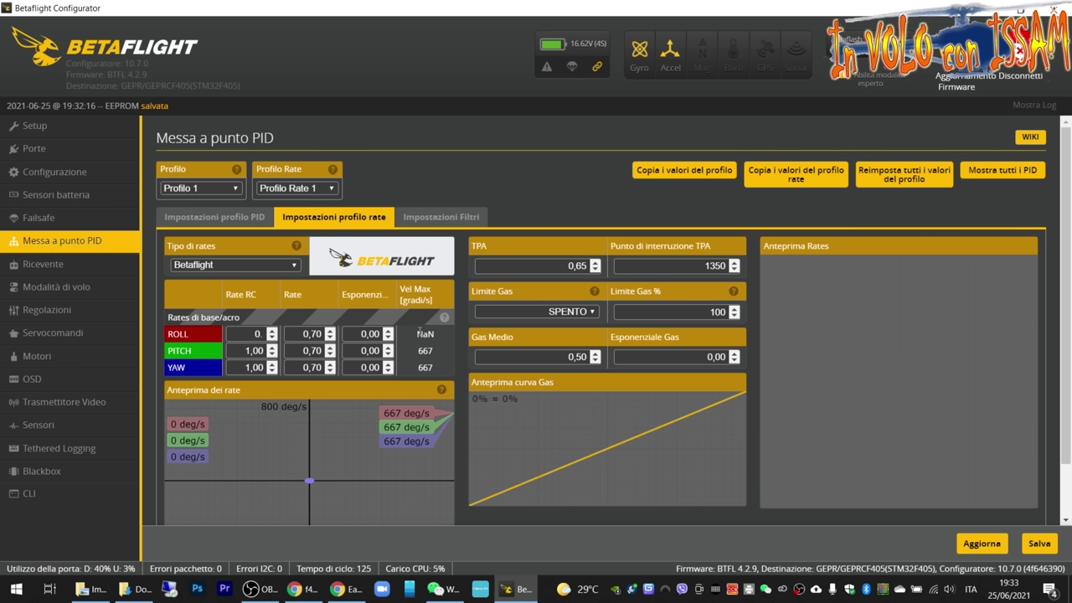
{"action": "type", "text": "85"}
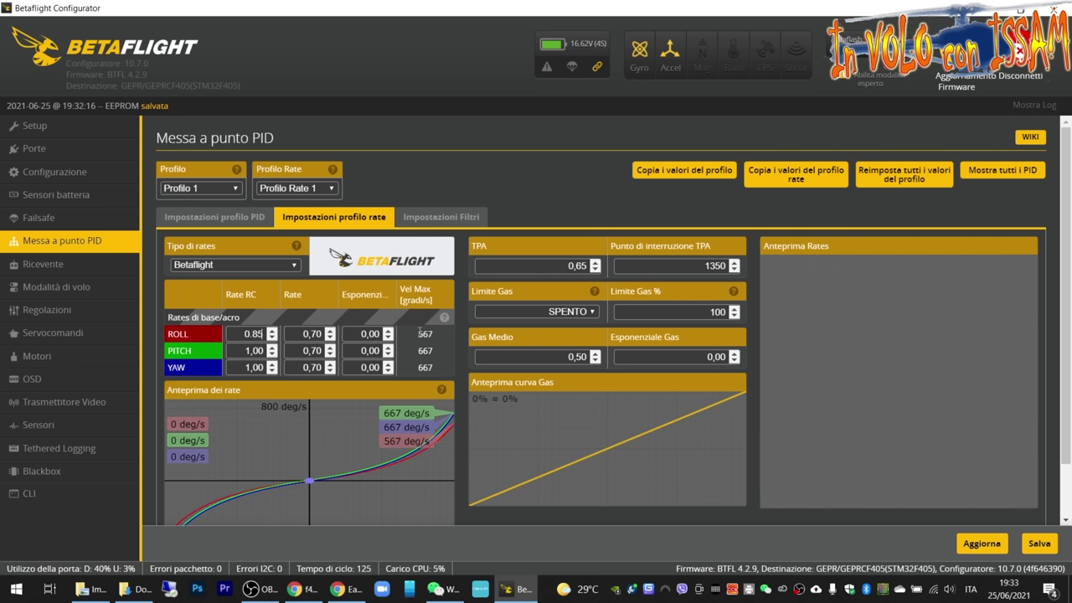
{"action": "left_click", "coordinate": [236, 351]}
{"action": "key", "text": "BackSpace"}
{"action": "type", "text": ".85"}
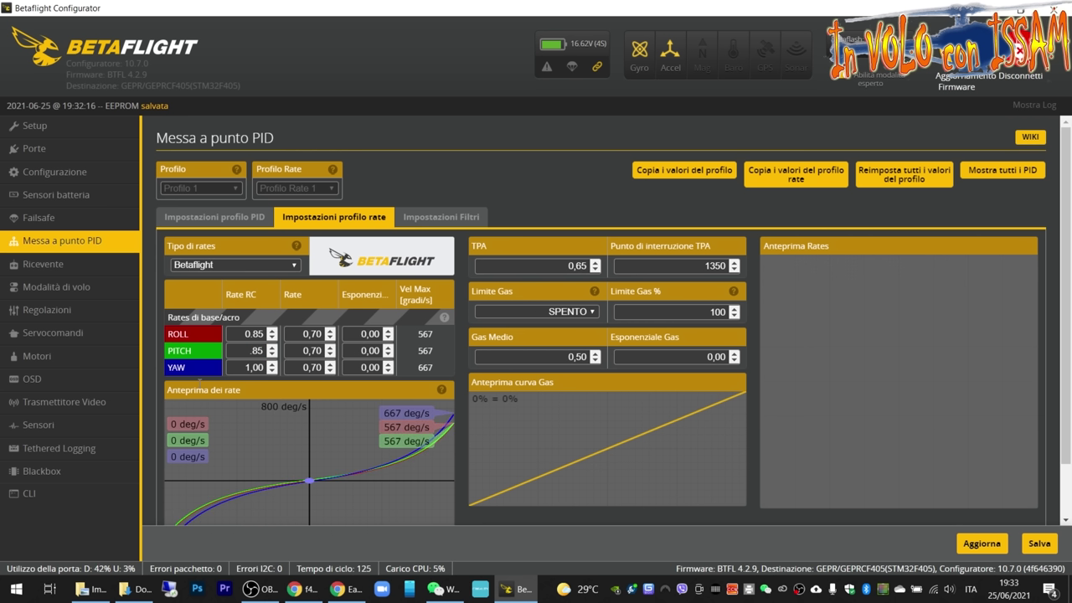
{"action": "type", "text": ".85"}
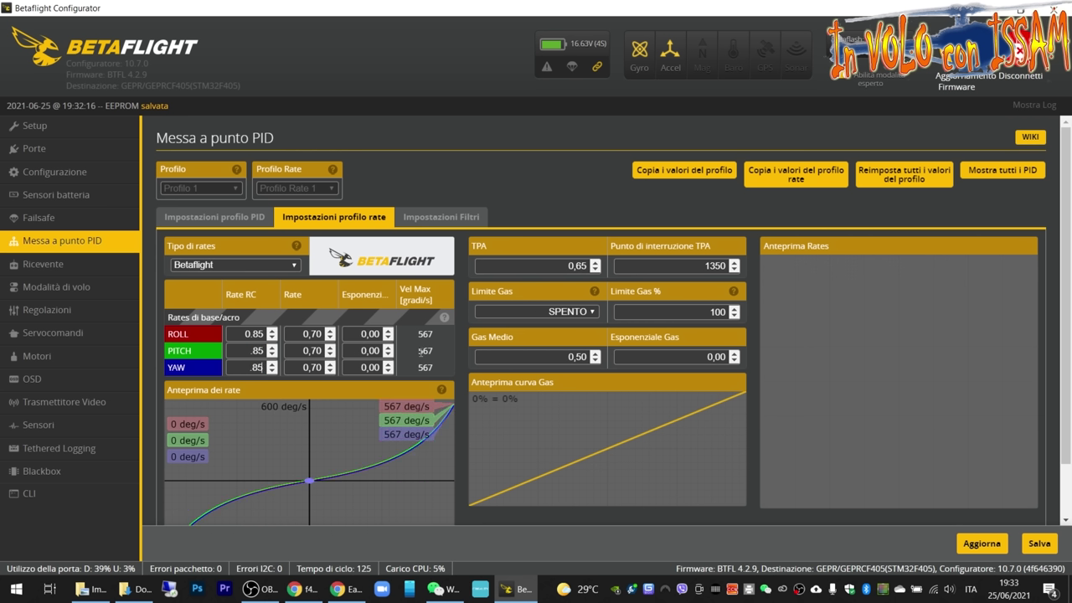
Set the Rate for roll, pitch and yaw to .82 in the rate profile
{"action": "left_click_drag", "start_coordinate": [304, 334], "coordinate": [455, 333]}
{"action": "type", "text": ".82"}
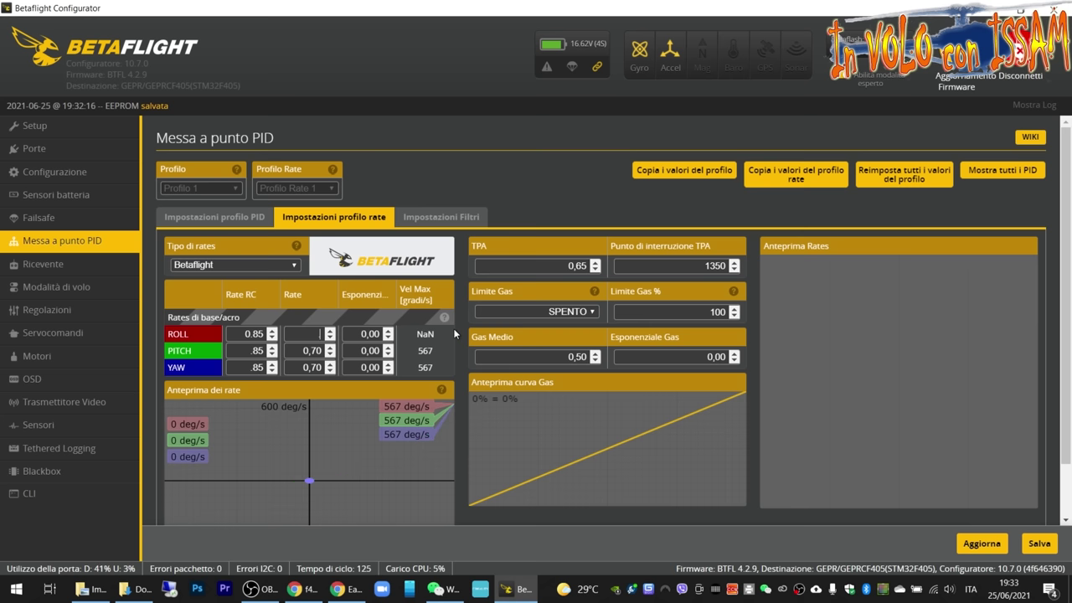
{"action": "left_click_drag", "start_coordinate": [298, 351], "coordinate": [458, 336]}
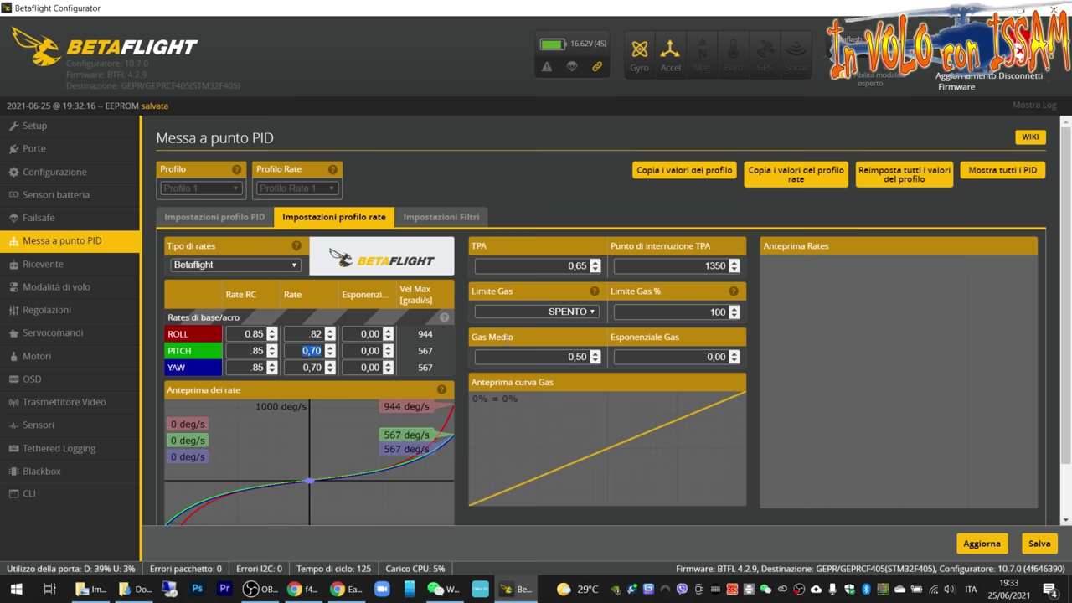
{"action": "type", "text": ".82"}
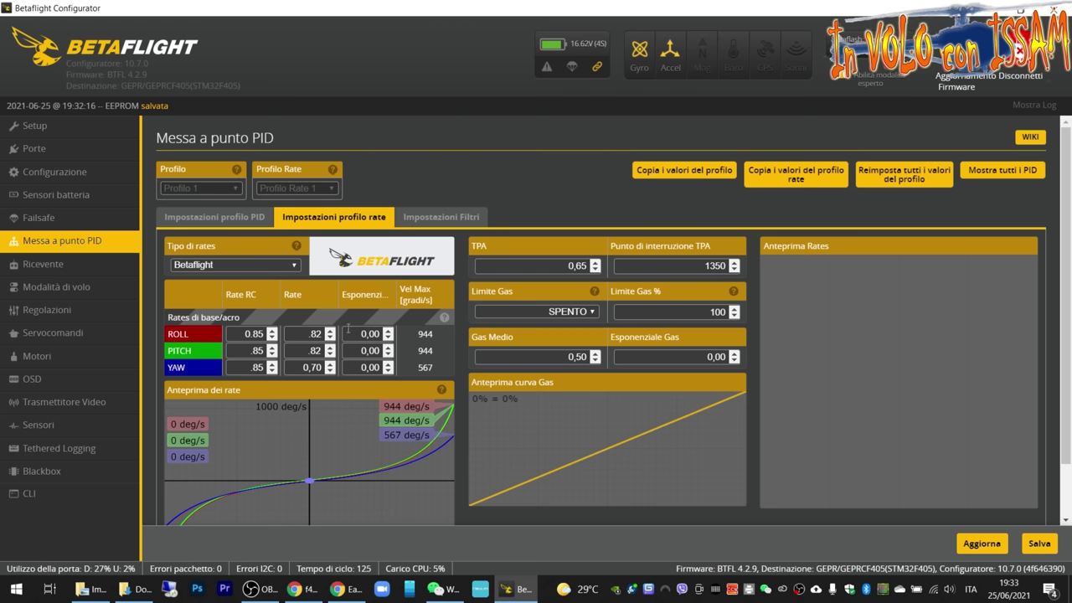
{"action": "left_click_drag", "start_coordinate": [291, 369], "coordinate": [452, 366]}
{"action": "type", "text": ".82"}
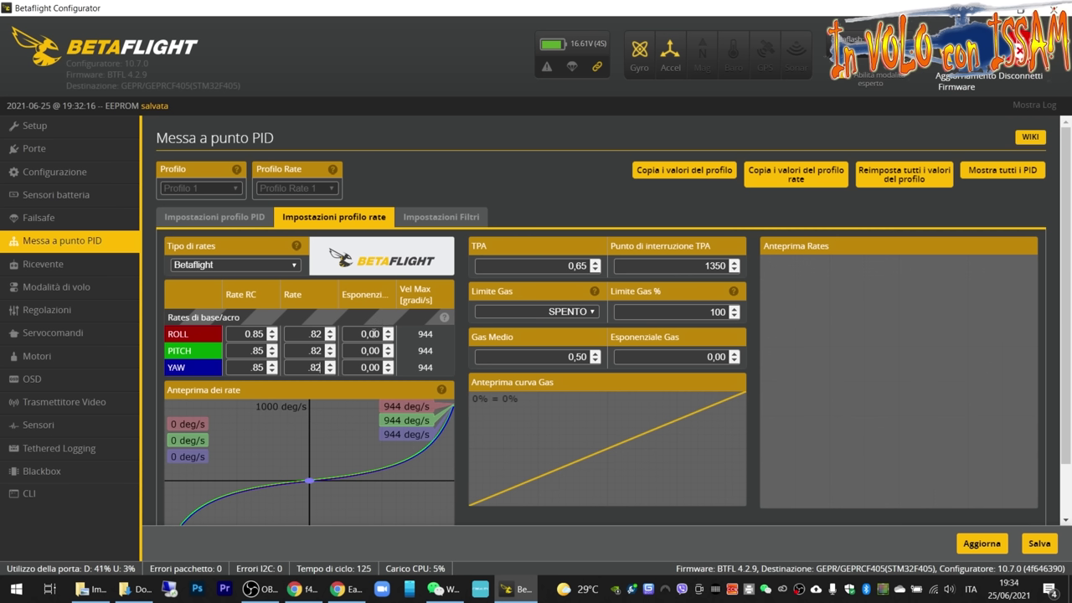
Set the expo for roll, pitch and yaw to 0,35 and save the rate profile
{"action": "double_click", "coordinate": [371, 333]}
{"action": "type", "text": "0,35"}
{"action": "double_click", "coordinate": [374, 350]}
{"action": "type", "text": "0,35"}
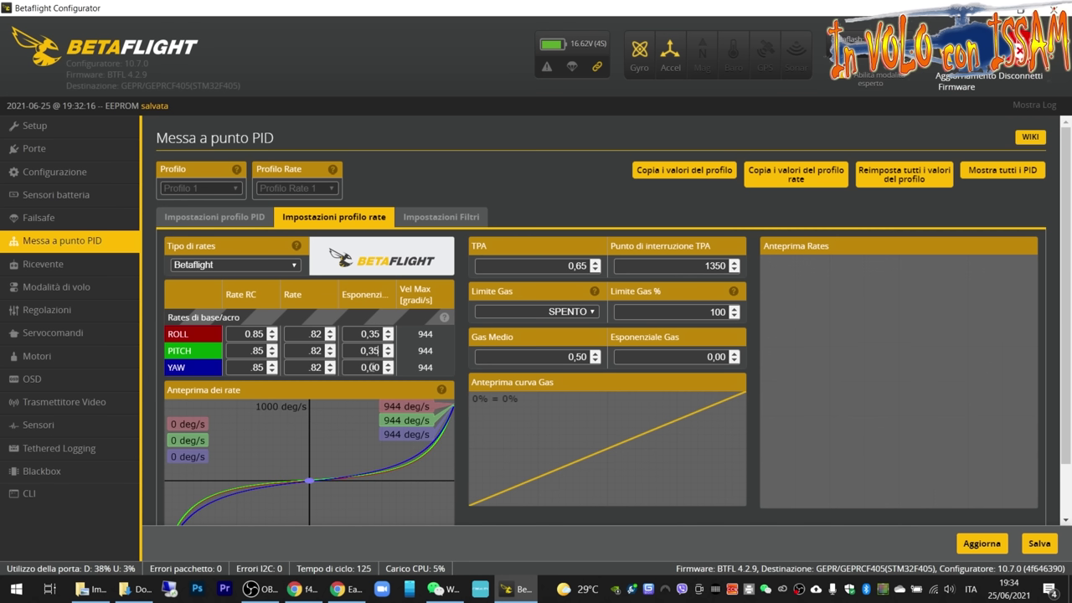
{"action": "double_click", "coordinate": [371, 367]}
{"action": "type", "text": "0,35"}
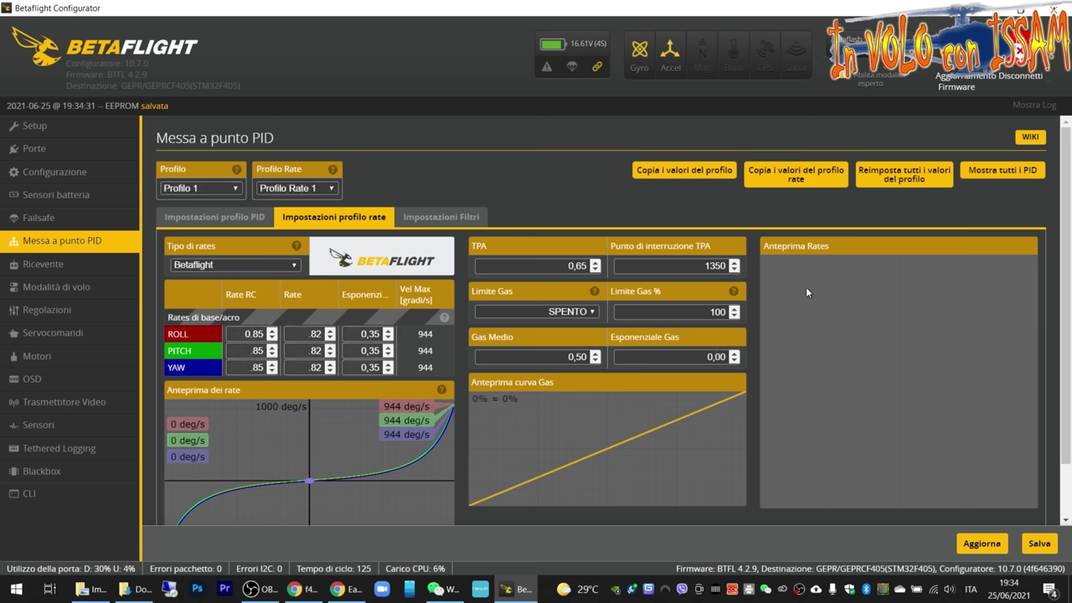
Review the filter settings and the PID profile settings
{"action": "left_click", "coordinate": [442, 217]}
{"action": "scroll", "coordinate": [557, 331], "scroll_direction": "down", "scroll_amount": 3}
{"action": "scroll", "coordinate": [546, 319], "scroll_direction": "up", "scroll_amount": 3}
{"action": "left_click", "coordinate": [334, 217]}
{"action": "left_click", "coordinate": [239, 219]}
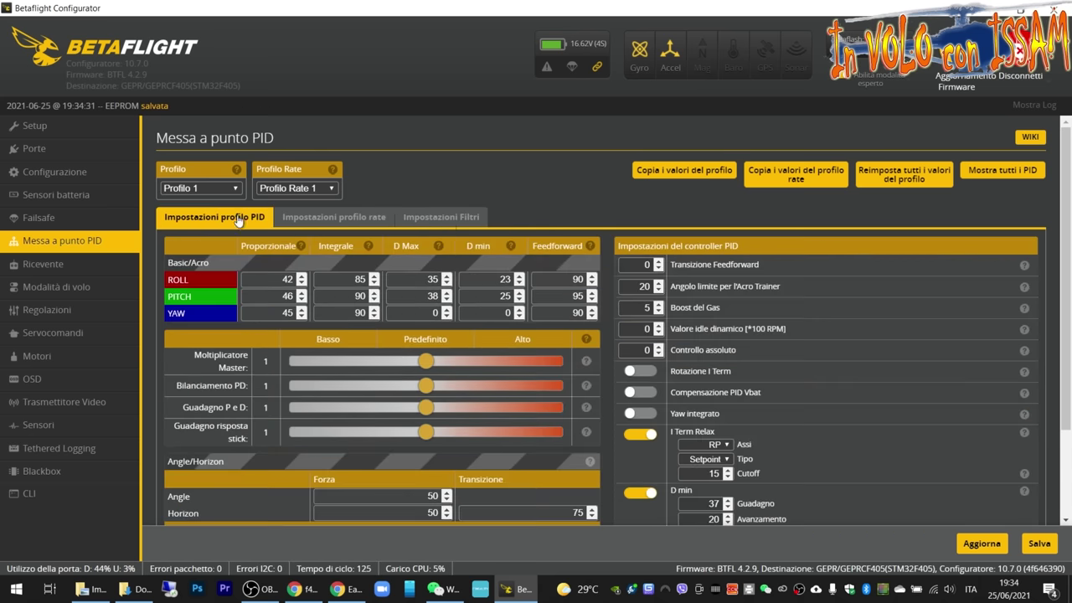
Set the RC deadband in the receiver settings and save the change
{"action": "left_click", "coordinate": [46, 264]}
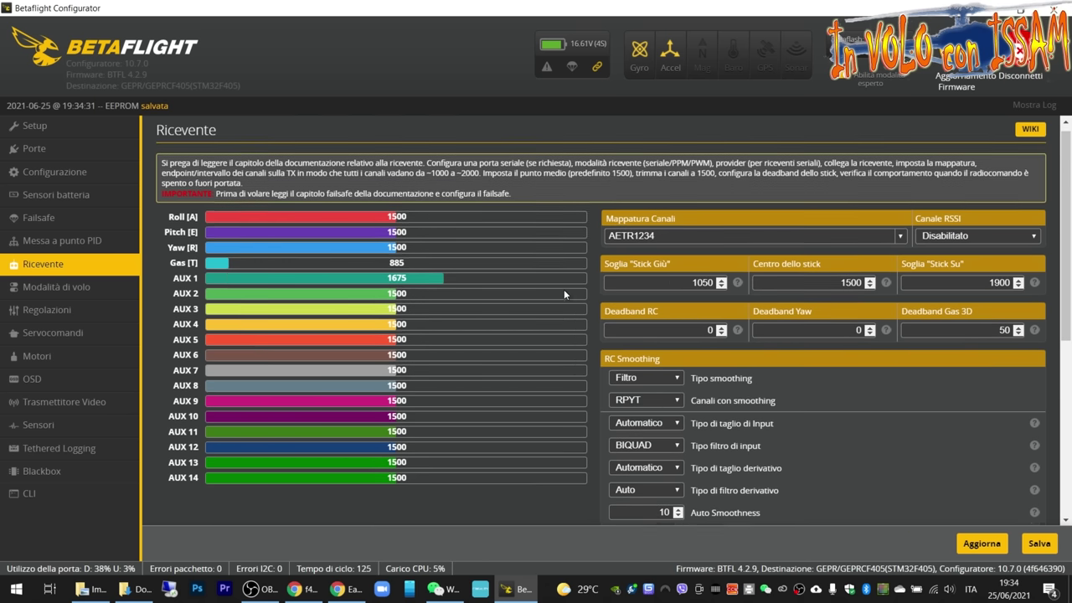
{"action": "scroll", "coordinate": [564, 289], "scroll_direction": "down", "scroll_amount": 1}
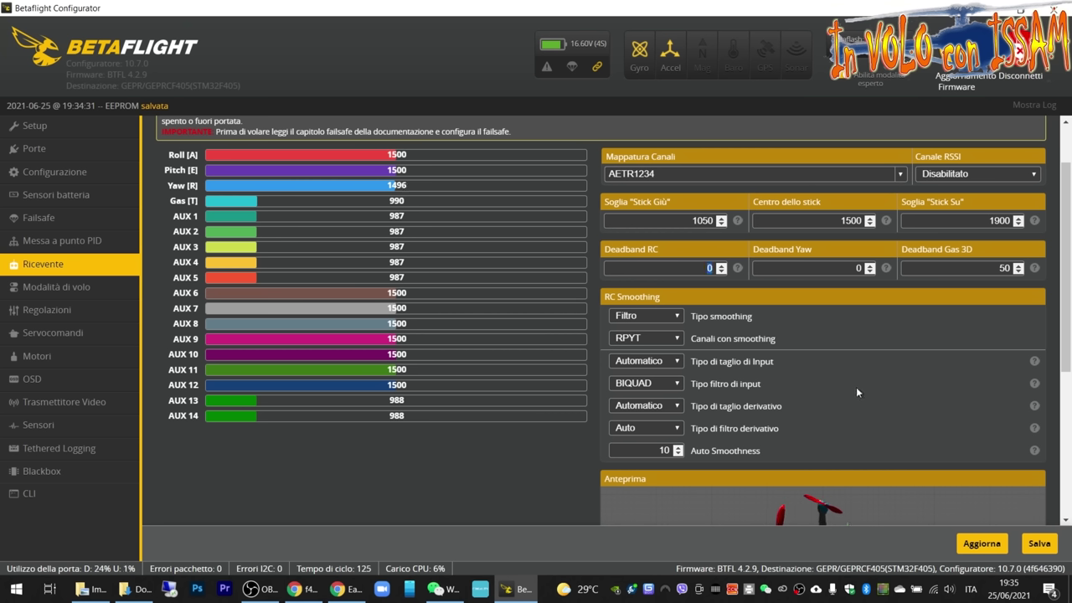
{"action": "type", "text": "57"}
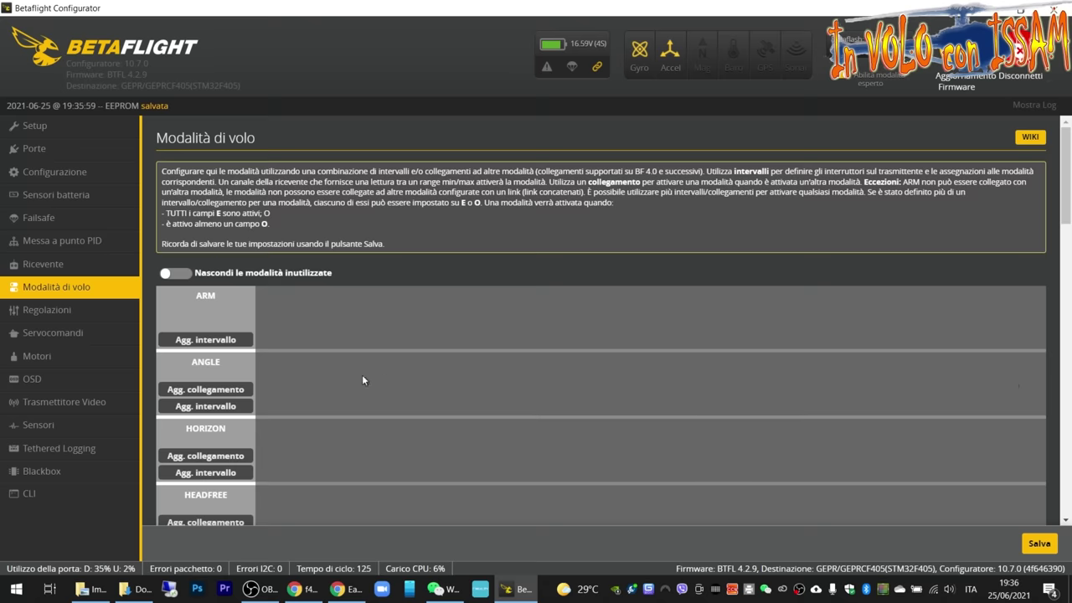
Add flight mode ranges for ARM on AUX 1 from 1700 to 2100 and ANGLE on AUX 2 from 900 to 1300
{"action": "left_click", "coordinate": [224, 341]}
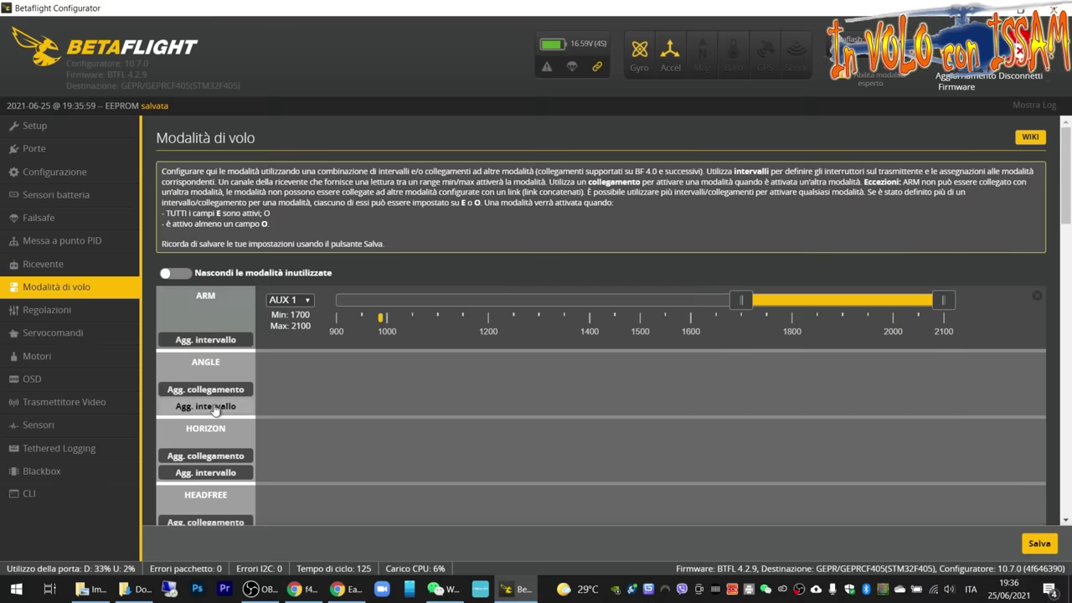
{"action": "left_click", "coordinate": [213, 406]}
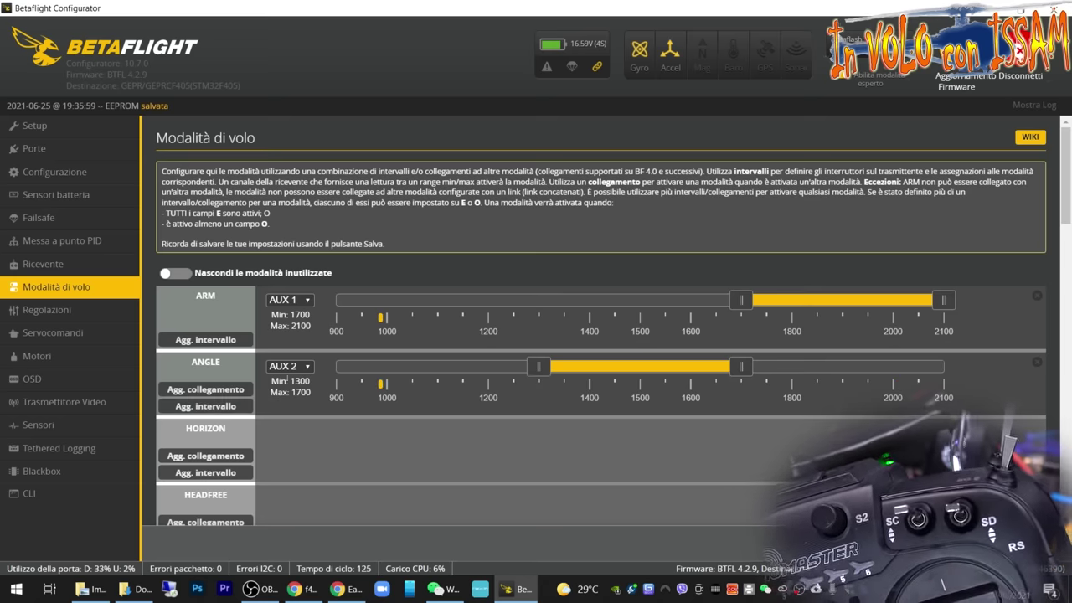
{"action": "left_click", "coordinate": [295, 369]}
{"action": "left_click", "coordinate": [274, 372]}
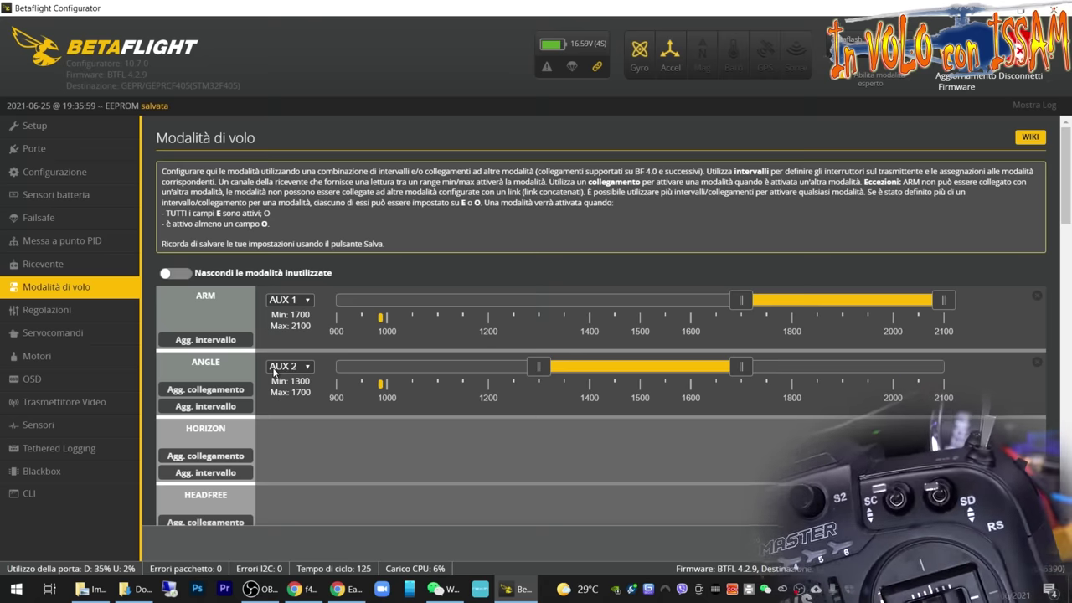
{"action": "left_click_drag", "start_coordinate": [639, 367], "coordinate": [436, 368]}
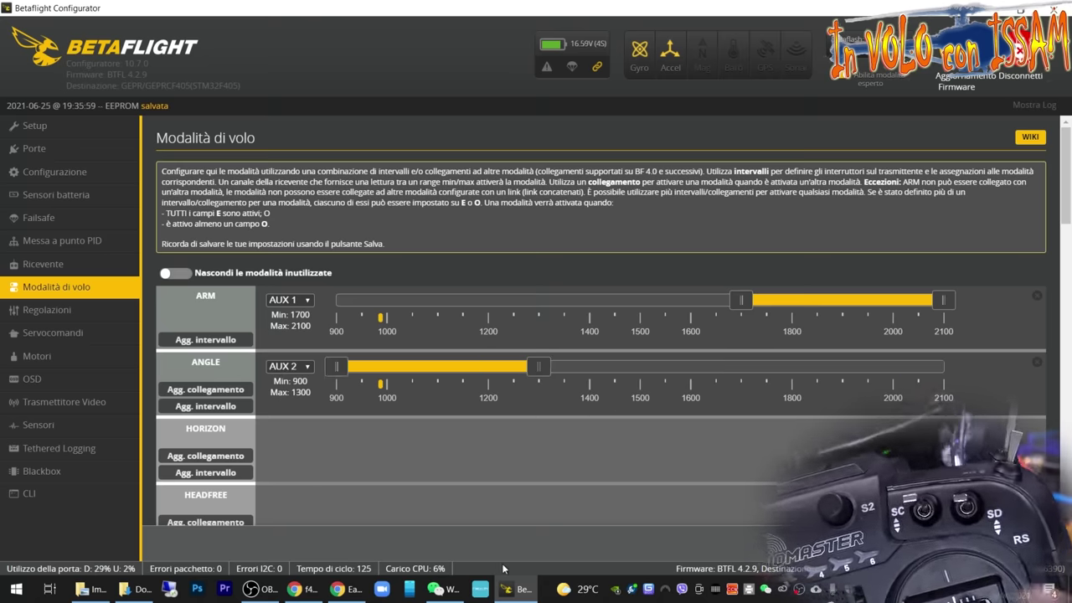
Add a HORIZON mode range on AUX 2 from 1300 to 1700
{"action": "left_click", "coordinate": [205, 472]}
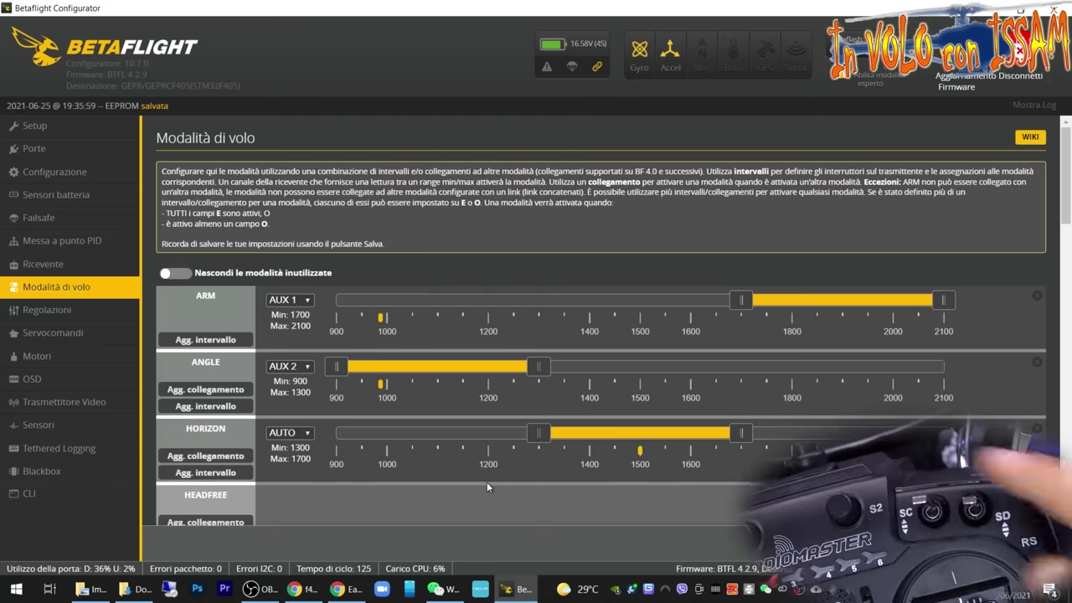
{"action": "scroll", "coordinate": [717, 453], "scroll_direction": "down", "scroll_amount": 1}
{"action": "scroll", "coordinate": [614, 304], "scroll_direction": "down", "scroll_amount": 2}
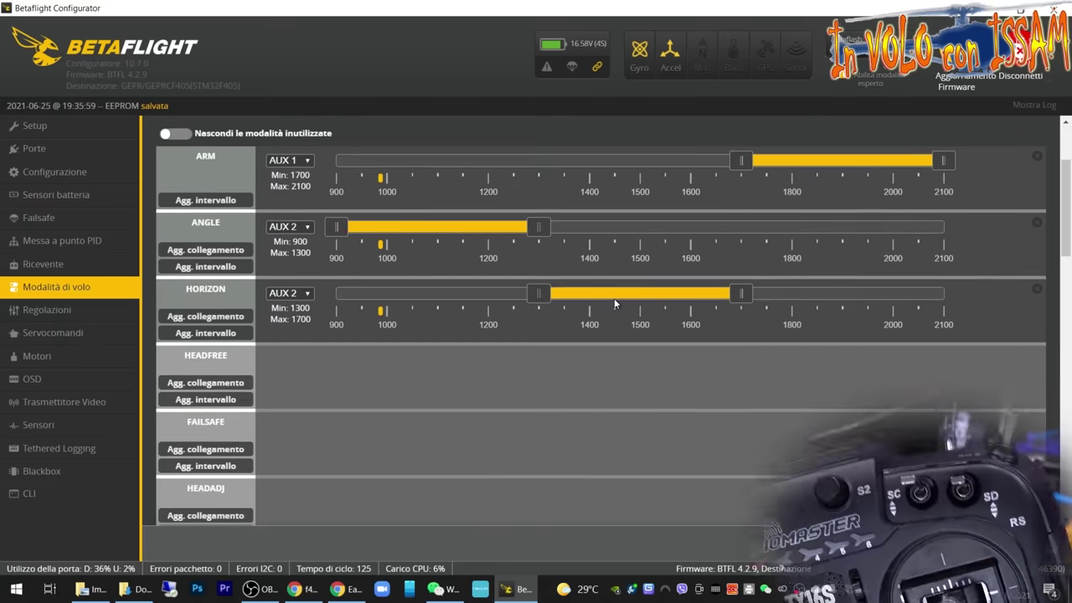
Assign BEEPER to AUX 3 from 1300 to 1700 and AIR MODE to AUX 3 from 1700 to 2100, and save the modes
{"action": "scroll", "coordinate": [586, 319], "scroll_direction": "down", "scroll_amount": 3}
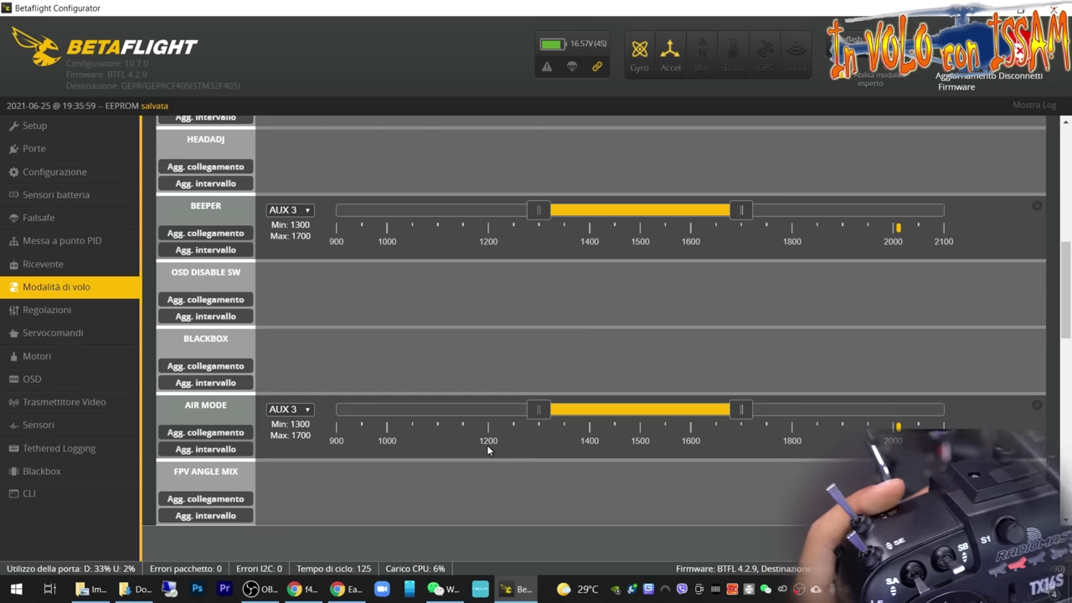
{"action": "left_click_drag", "start_coordinate": [618, 407], "coordinate": [1071, 410]}
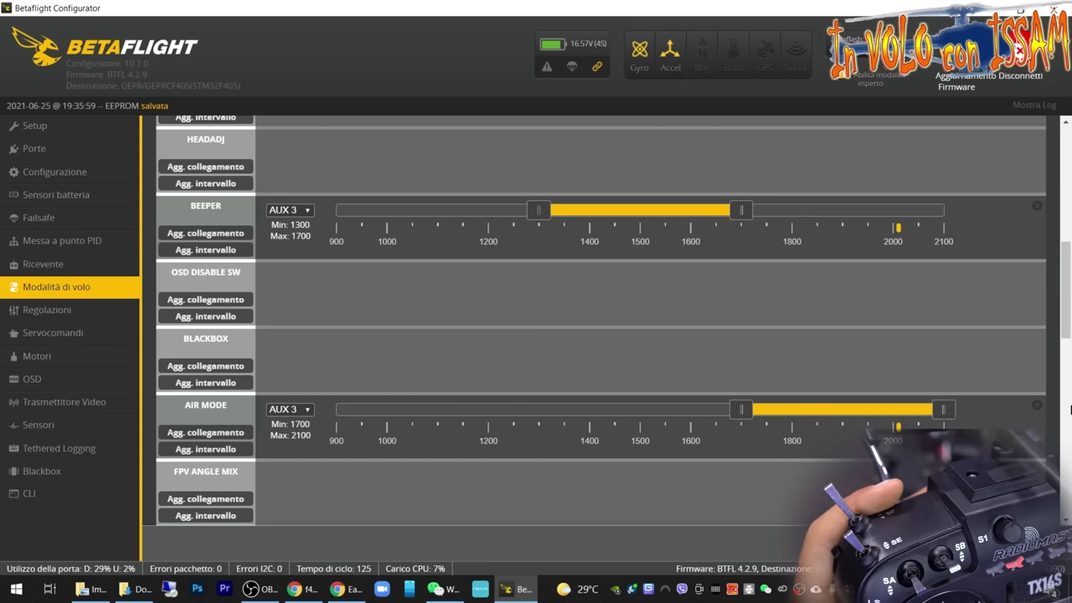
{"action": "scroll", "coordinate": [899, 413], "scroll_direction": "down", "scroll_amount": 2}
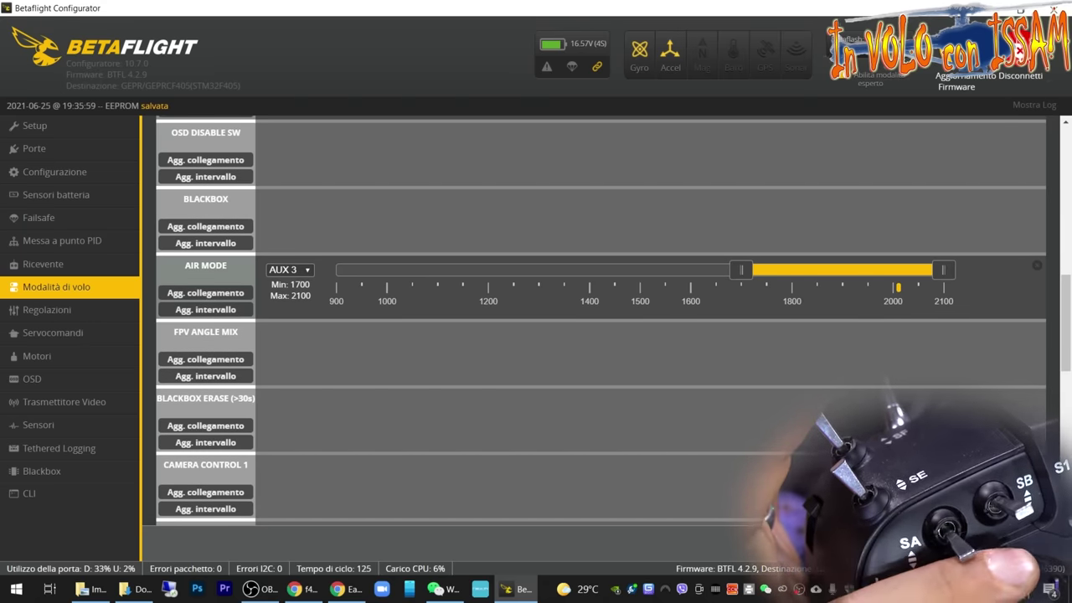
{"action": "scroll", "coordinate": [225, 293], "scroll_direction": "down", "scroll_amount": 6}
{"action": "left_click", "coordinate": [224, 292]}
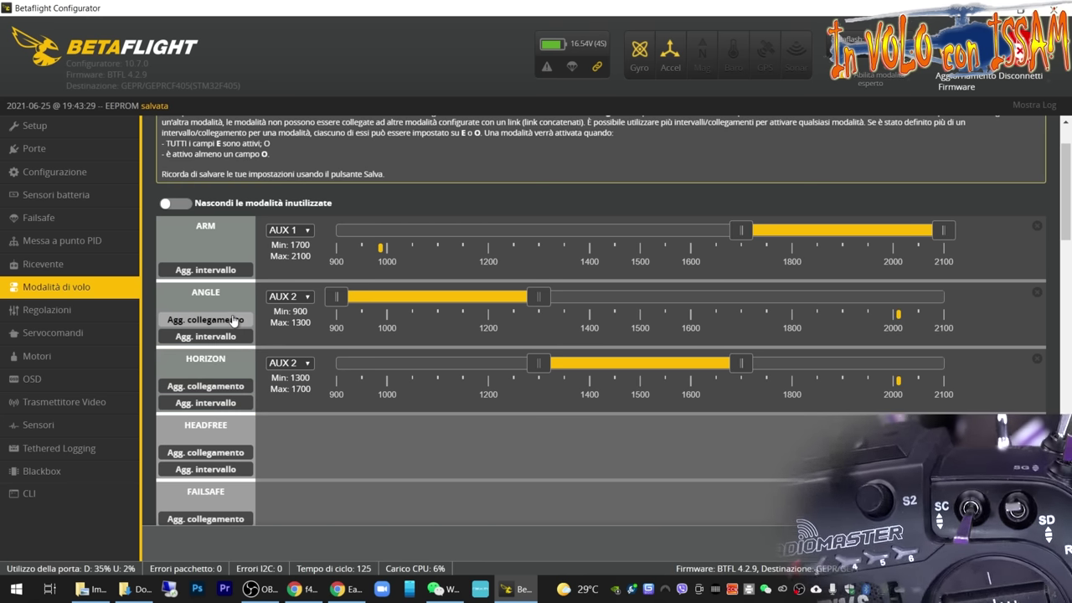
{"action": "scroll", "coordinate": [434, 434], "scroll_direction": "down", "scroll_amount": 2}
{"action": "scroll", "coordinate": [467, 390], "scroll_direction": "up", "scroll_amount": 2}
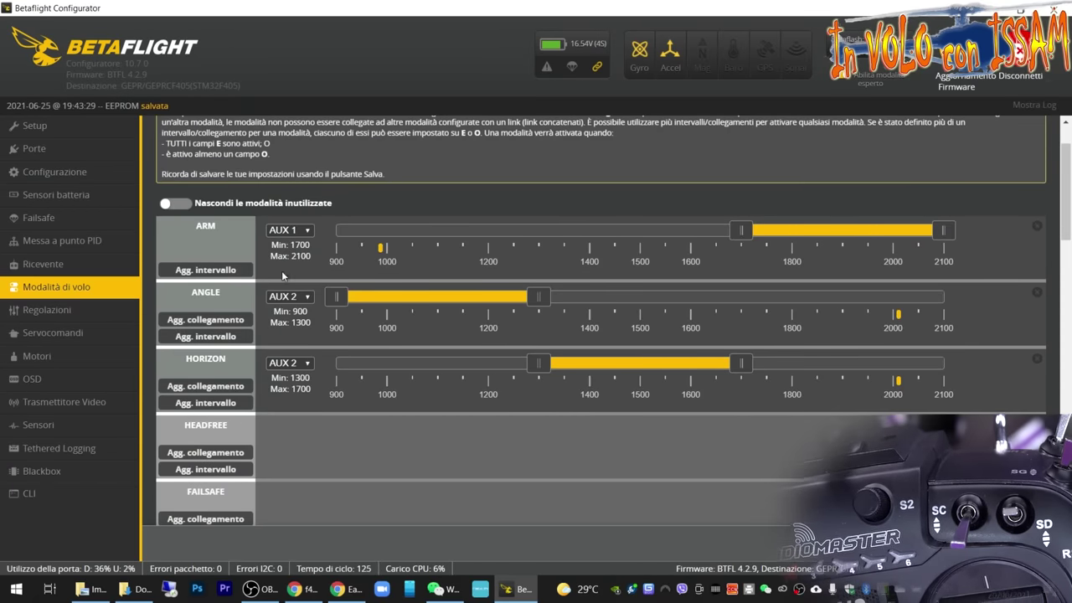
{"action": "scroll", "coordinate": [648, 454], "scroll_direction": "down", "scroll_amount": 2}
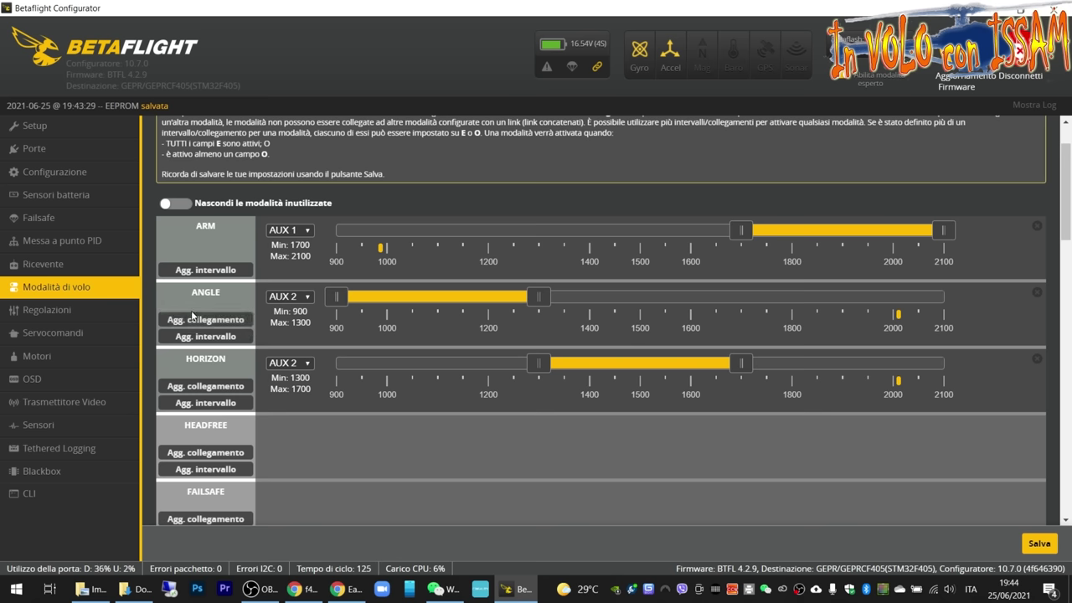
Check the assigned BEEPER and AIR MODE ranges against the transmitter's AUX 3 switch, and open the OSD settings
{"action": "scroll", "coordinate": [469, 435], "scroll_direction": "down", "scroll_amount": 4}
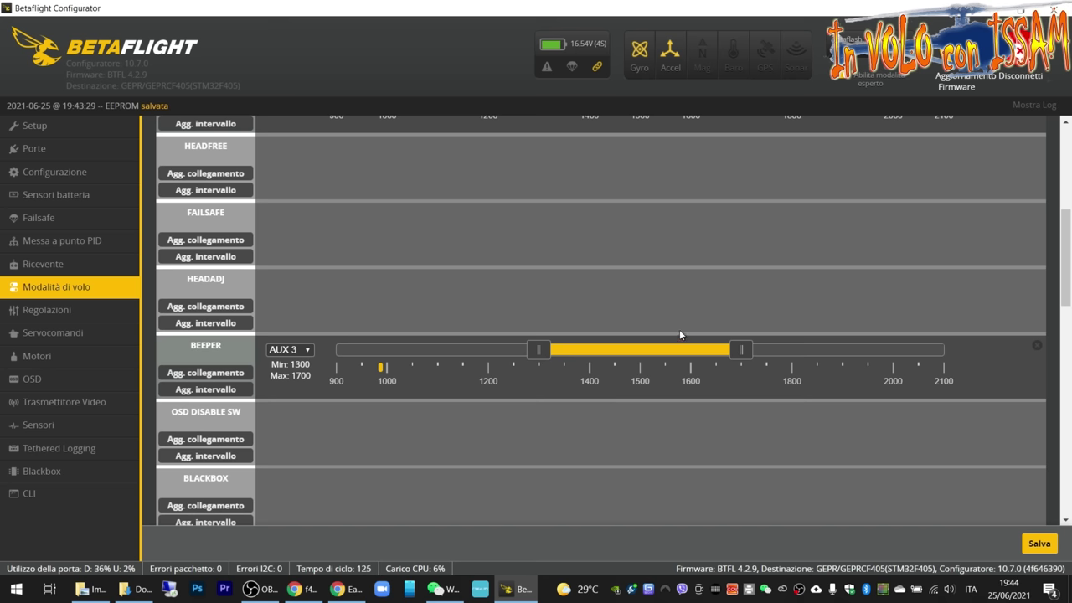
{"action": "scroll", "coordinate": [680, 329], "scroll_direction": "down", "scroll_amount": 1}
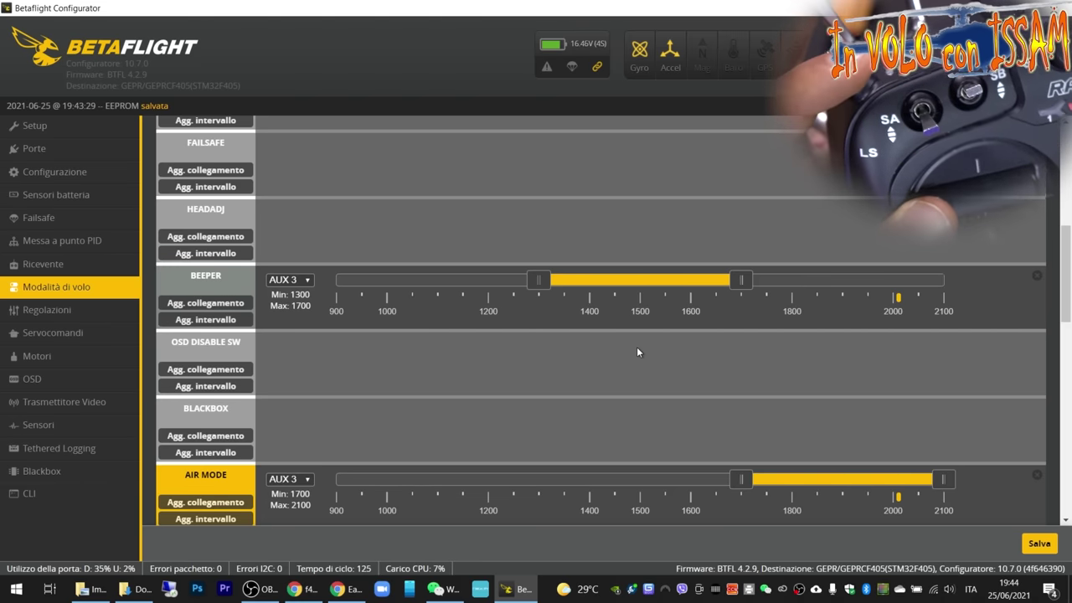
{"action": "left_click", "coordinate": [82, 383]}
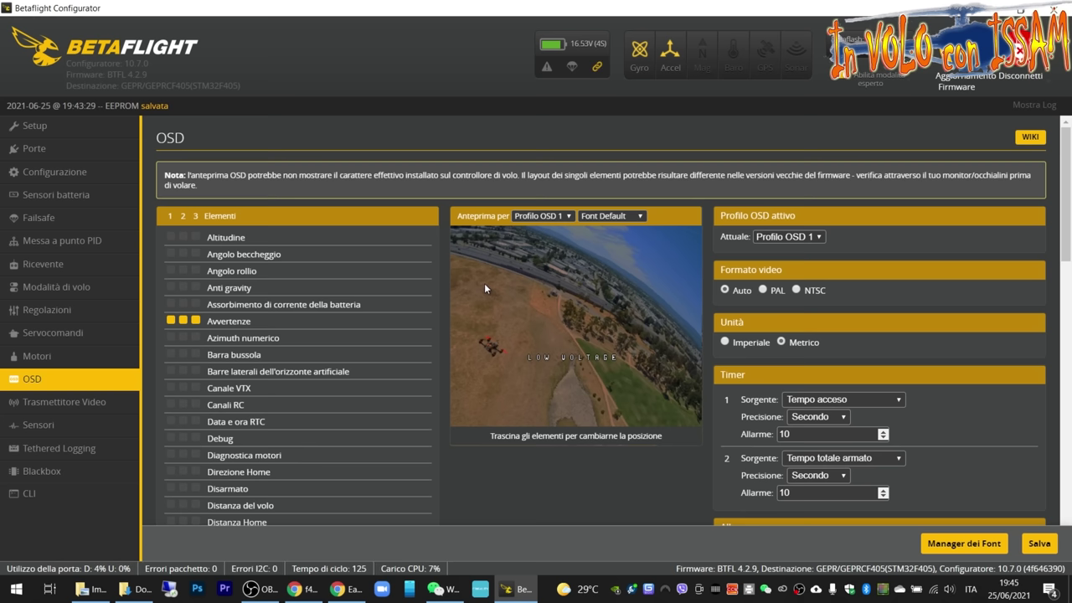
Load the VTX table file TC5804_Pro_vtxtable.json into the video transmitter settings and check the loaded table
{"action": "left_click", "coordinate": [74, 409]}
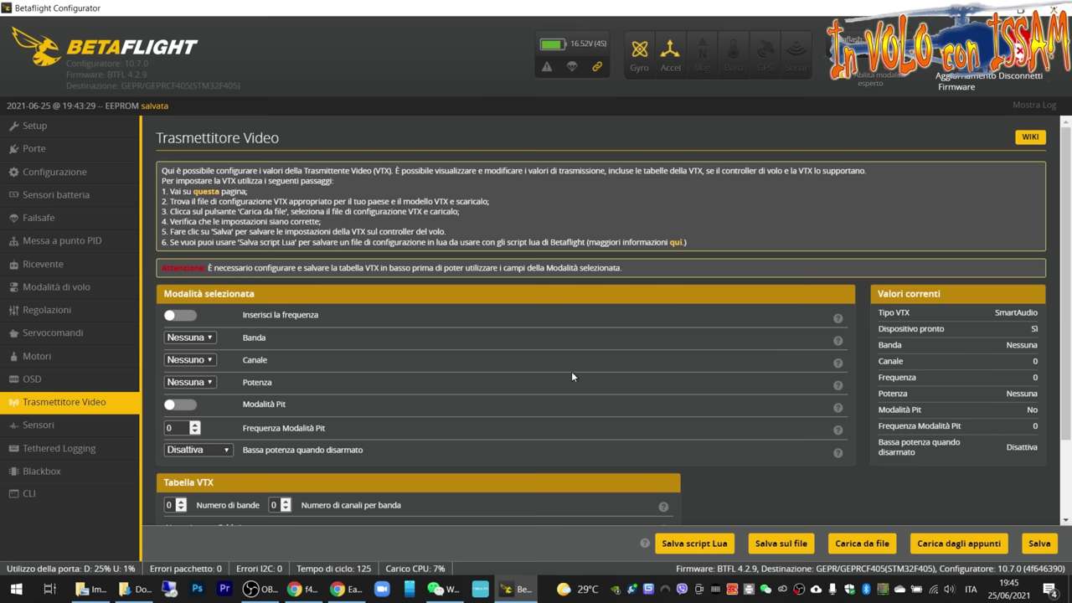
{"action": "scroll", "coordinate": [717, 376], "scroll_direction": "down", "scroll_amount": 2}
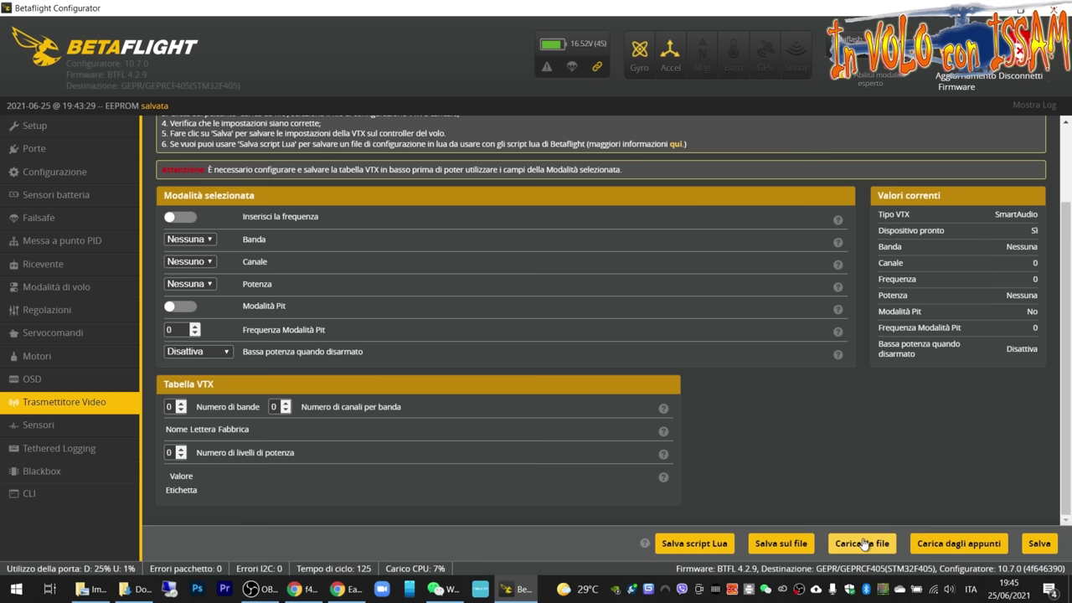
{"action": "left_click", "coordinate": [887, 549]}
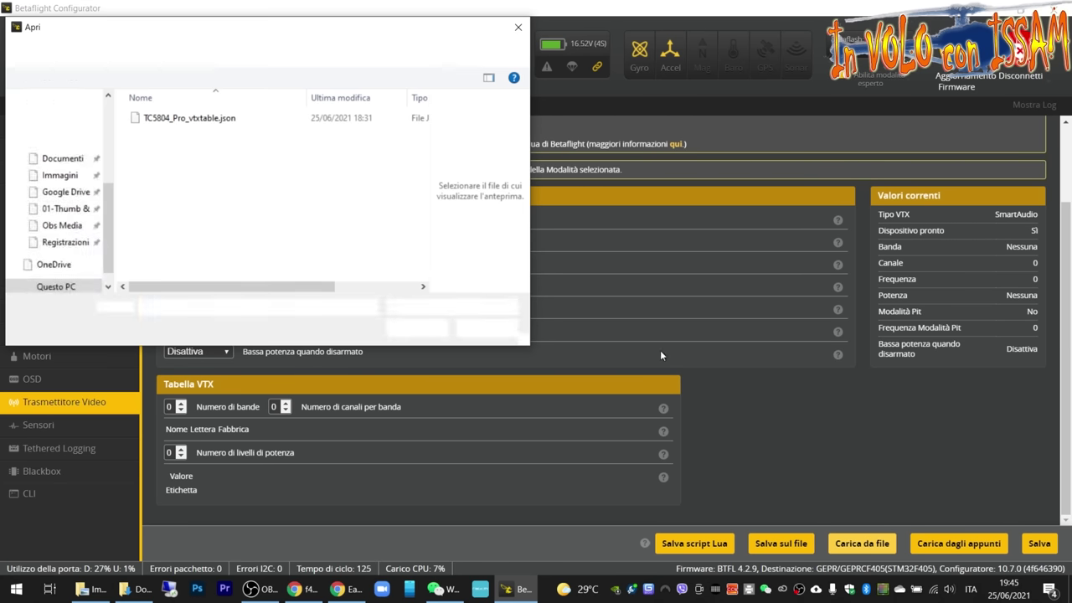
{"action": "left_click", "coordinate": [250, 120]}
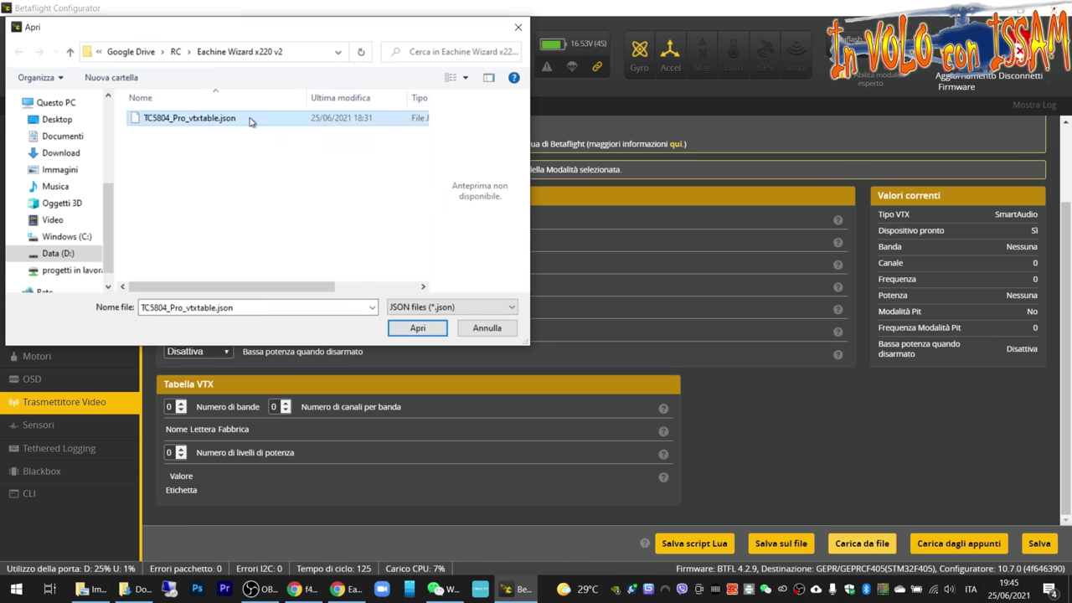
{"action": "left_click", "coordinate": [419, 328]}
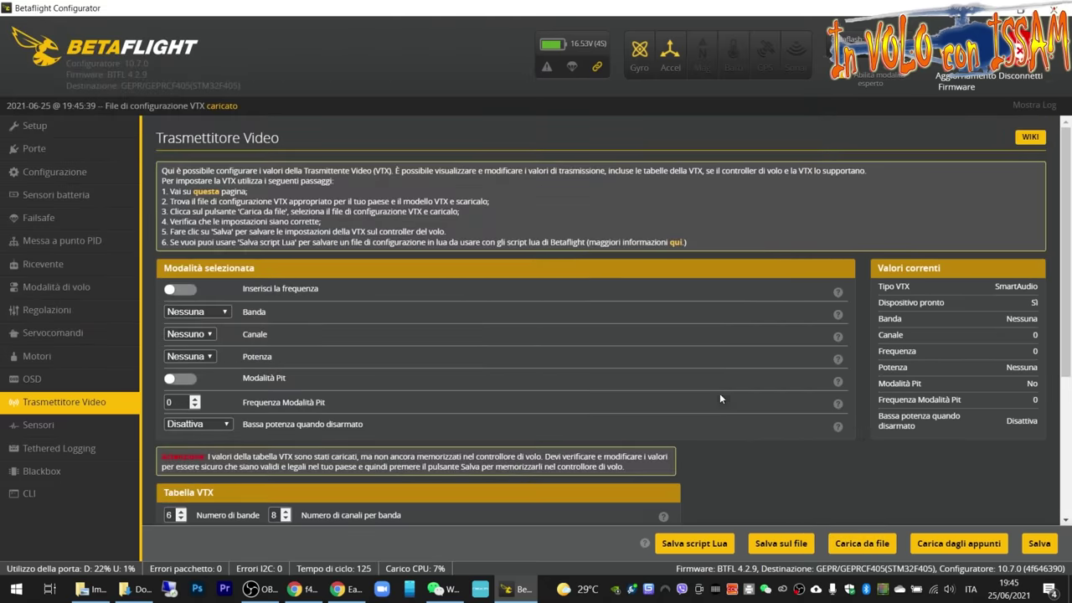
{"action": "scroll", "coordinate": [720, 396], "scroll_direction": "down", "scroll_amount": 3}
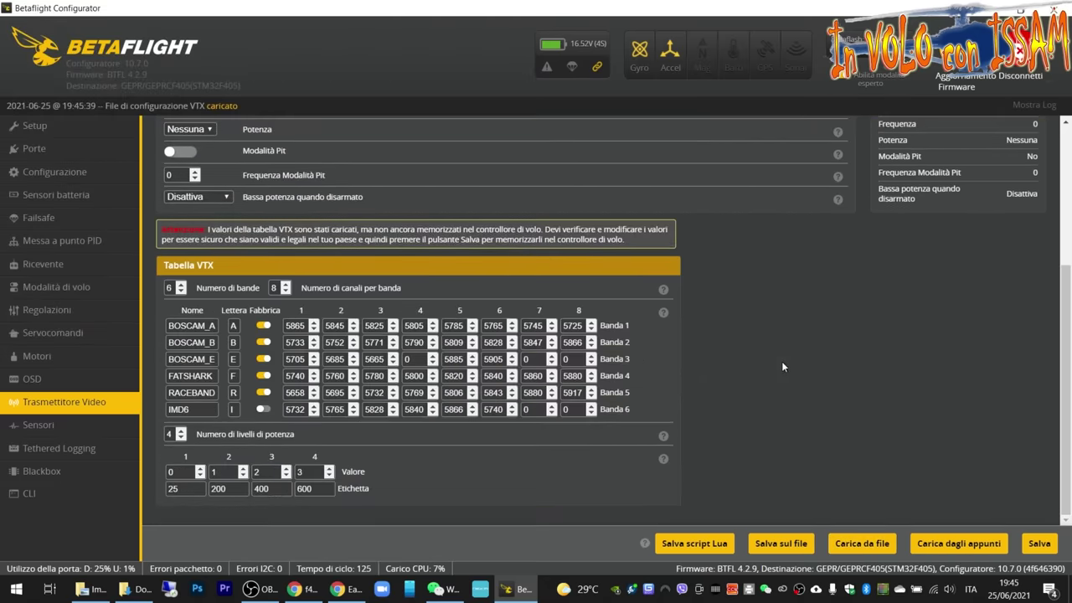
Set the video transmitter to band FATSHARK, channel 5 and power 25, and save the settings
{"action": "scroll", "coordinate": [821, 463], "scroll_direction": "up", "scroll_amount": 2}
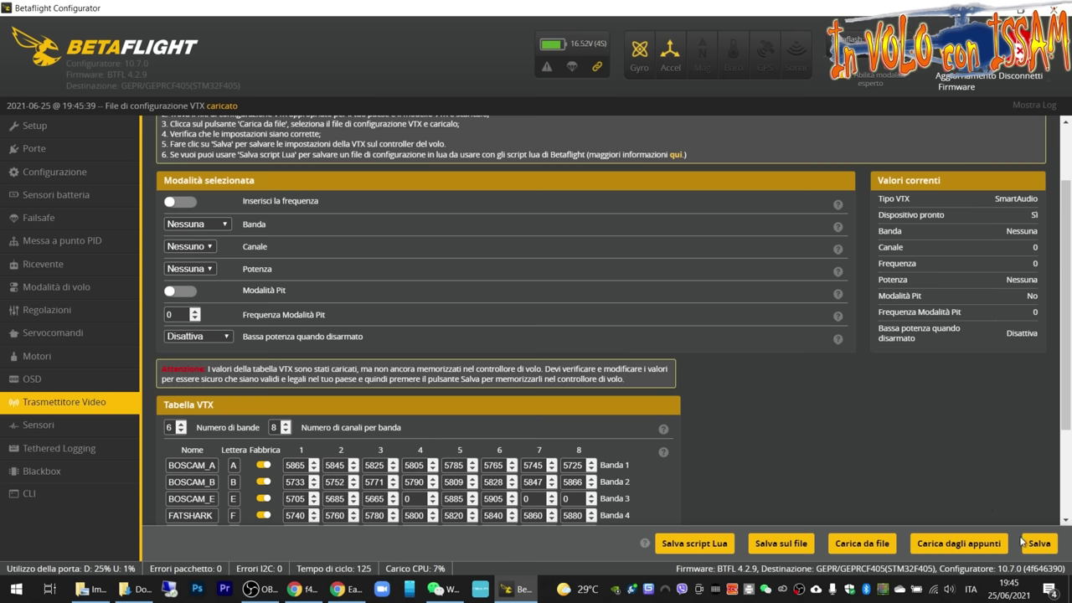
{"action": "left_click", "coordinate": [222, 242]}
{"action": "left_click", "coordinate": [216, 302]}
{"action": "left_click", "coordinate": [205, 265]}
{"action": "left_click", "coordinate": [193, 325]}
{"action": "left_click", "coordinate": [208, 287]}
{"action": "left_click", "coordinate": [191, 311]}
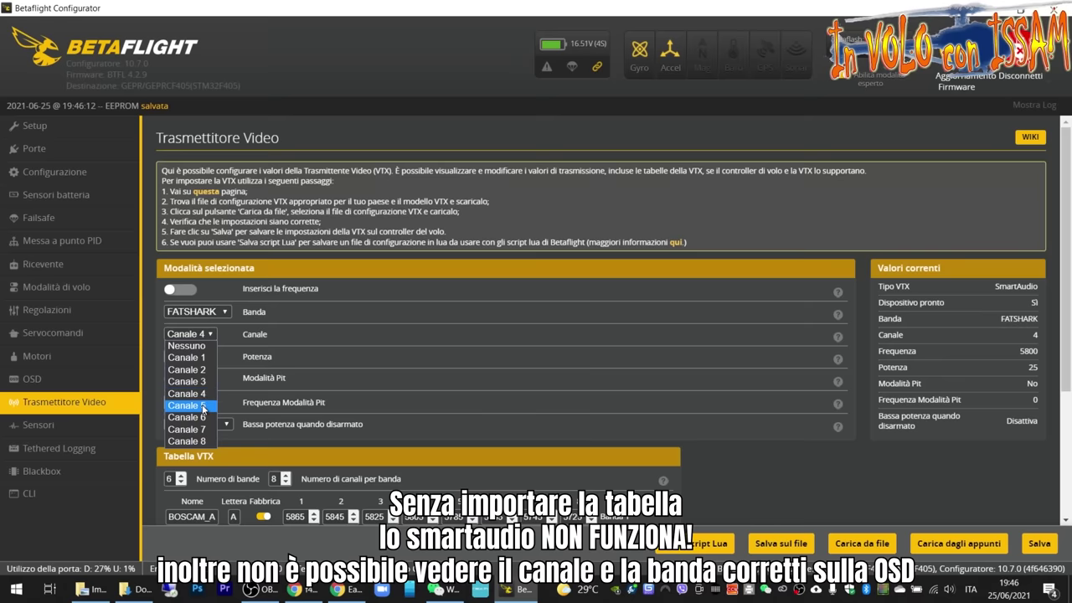
{"action": "left_click", "coordinate": [203, 405]}
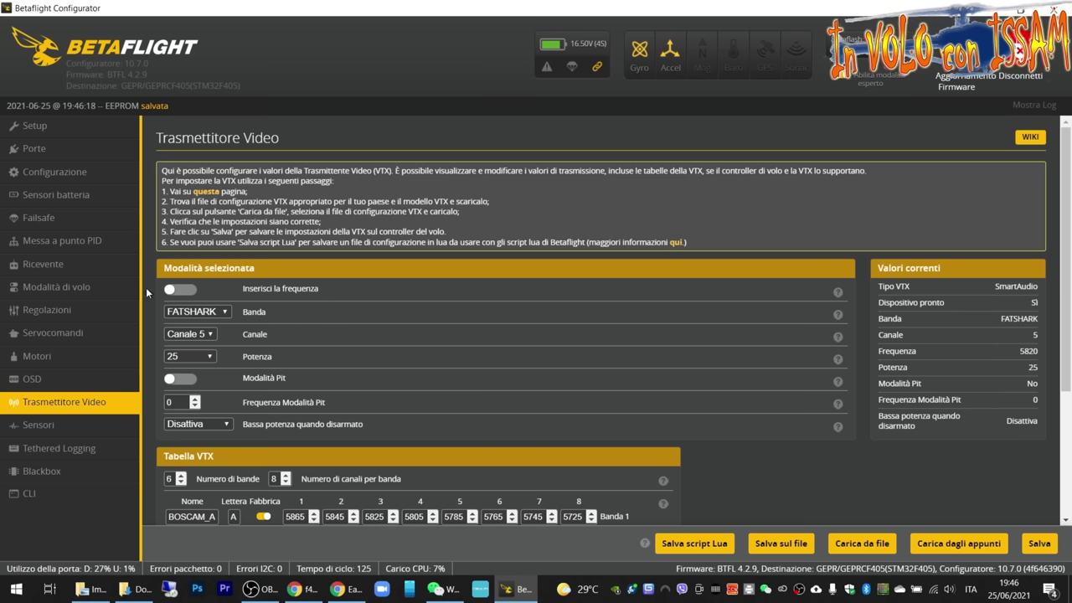
In the OSD settings, disable the Avvertenze element for profiles 2 and 3, keeping it only in profile 1
{"action": "left_click", "coordinate": [63, 379]}
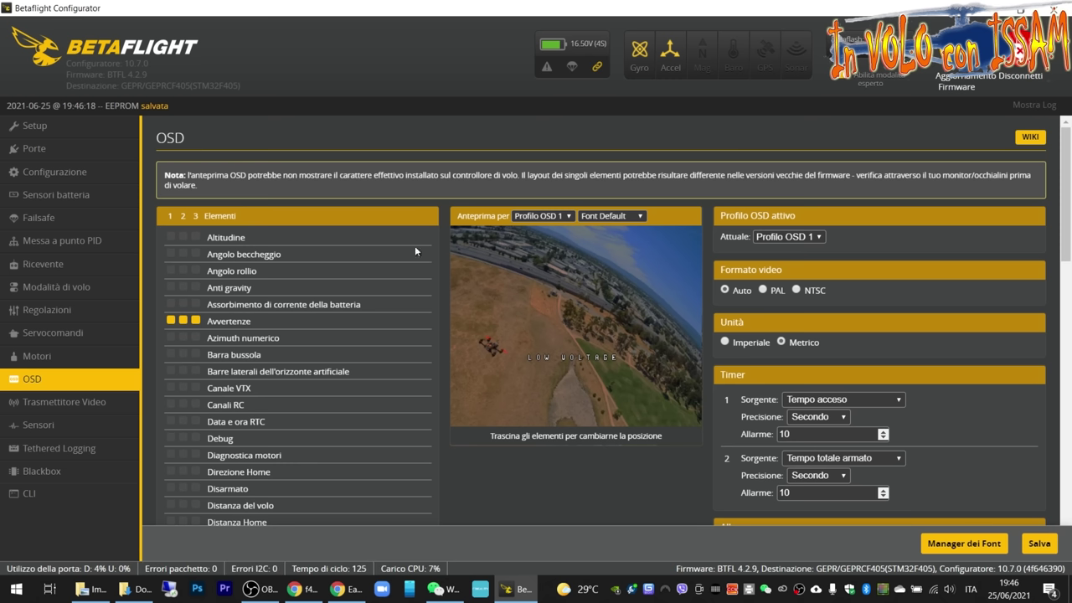
{"action": "mouse_move", "coordinate": [208, 327]}
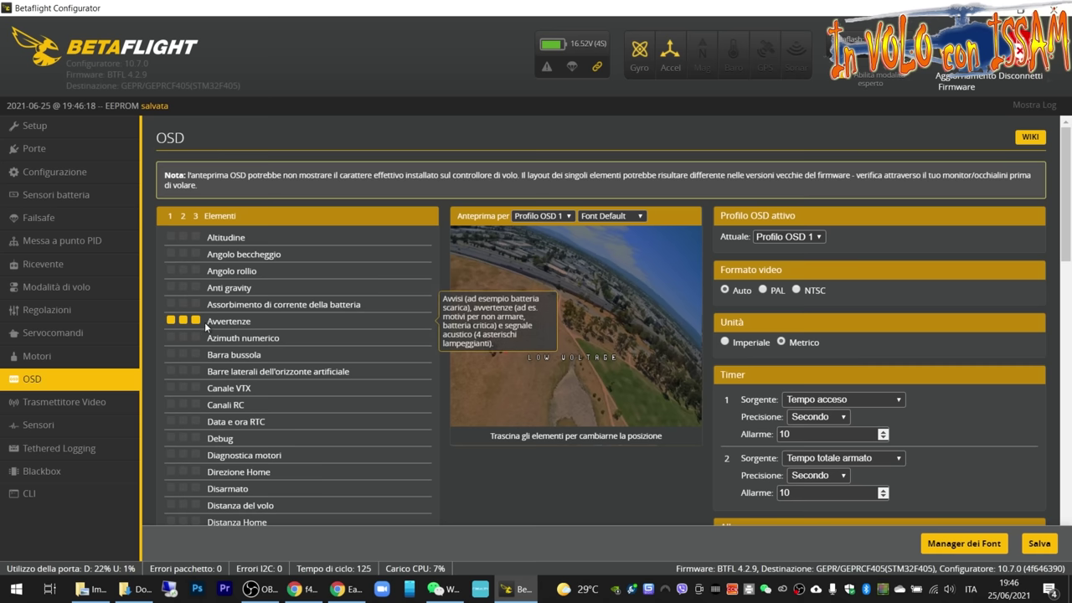
{"action": "left_click", "coordinate": [181, 319]}
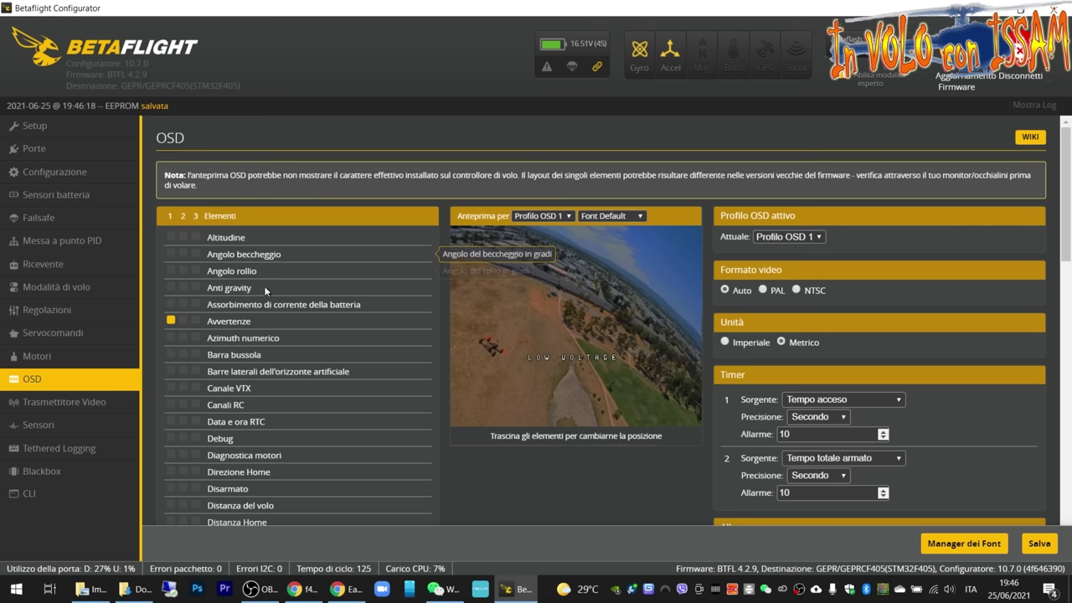
Show Canale VTX in OSD profile 1, place it in the lower-left corner of the preview, and save
{"action": "left_click", "coordinate": [170, 387]}
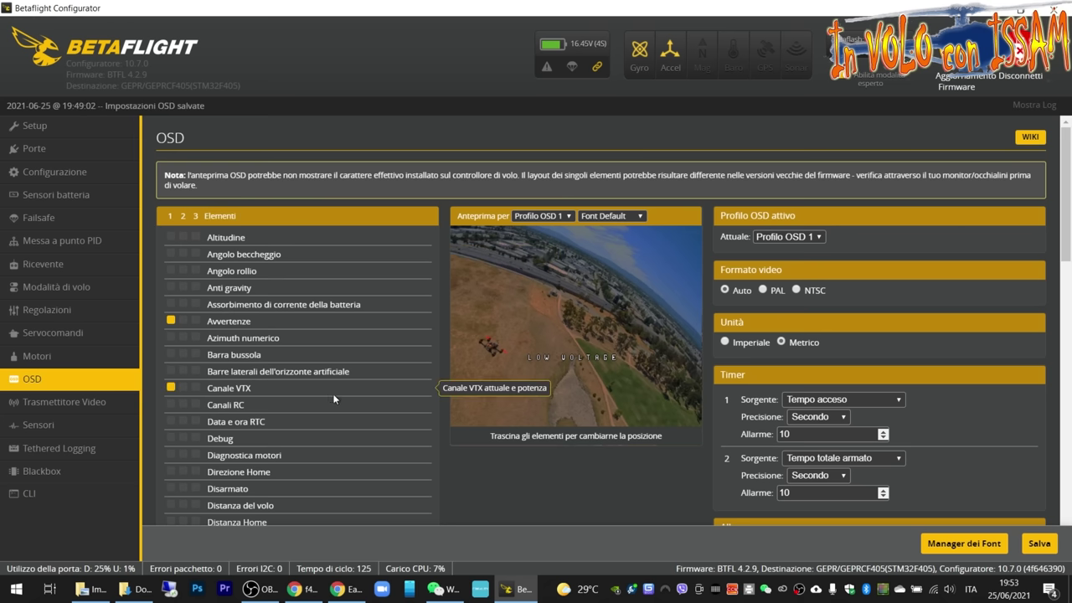
{"action": "left_click_drag", "start_coordinate": [498, 390], "coordinate": [510, 413]}
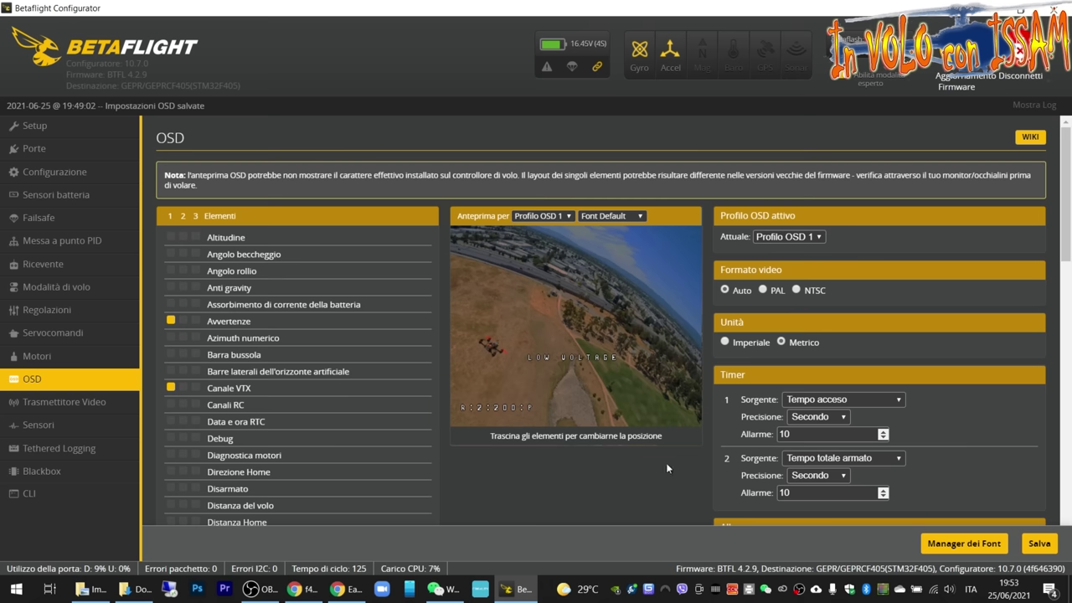
{"action": "left_click", "coordinate": [1047, 545]}
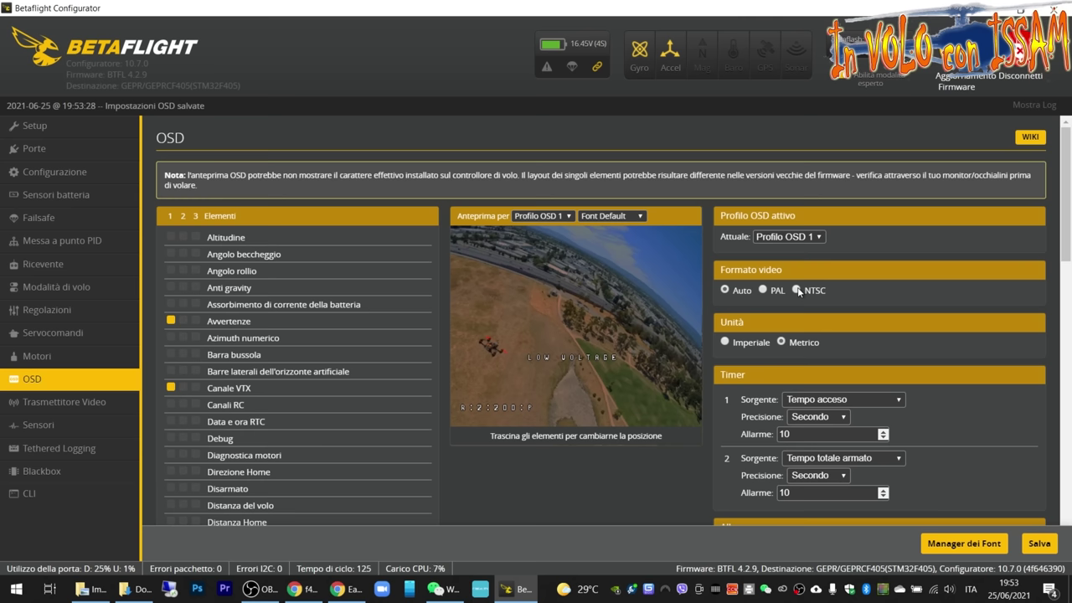
Set the OSD video format to NTSC
{"action": "left_click", "coordinate": [798, 290]}
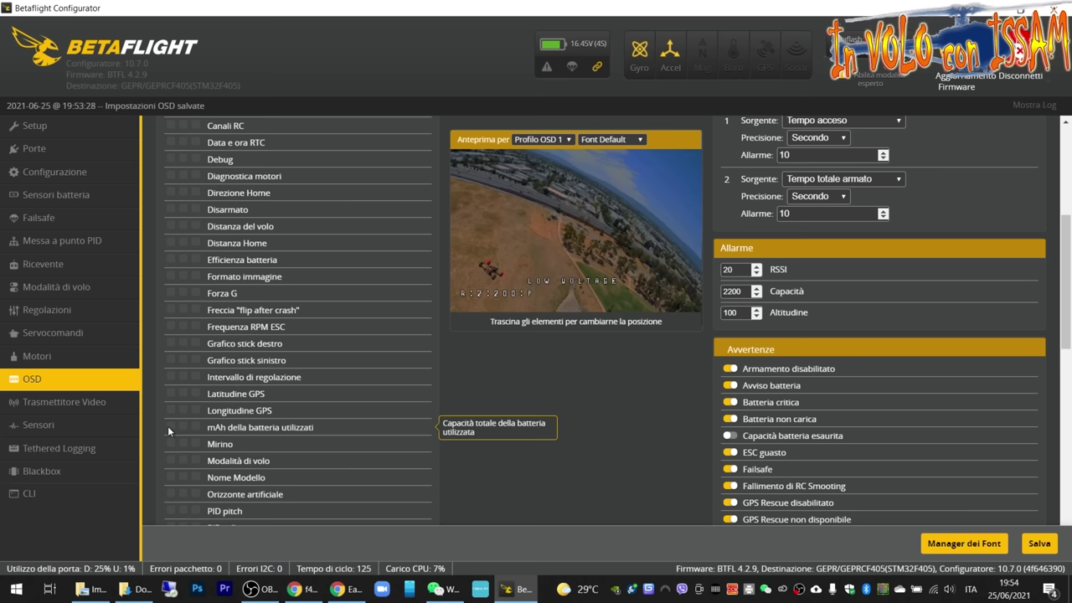
{"action": "left_click", "coordinate": [170, 427]}
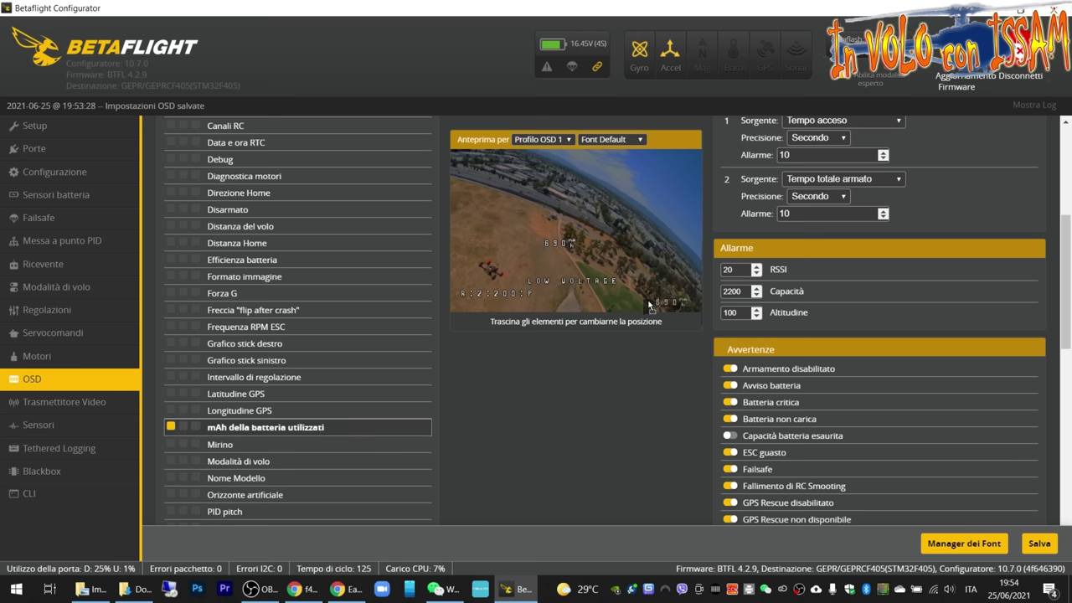
{"action": "scroll", "coordinate": [435, 344], "scroll_direction": "down", "scroll_amount": 1}
{"action": "left_click", "coordinate": [170, 357]}
Show Modalità di volo, Posizione Gas and Timer 2 in OSD profile 1, with flight mode above the VTX channel and throttle at the preview's left
{"action": "left_click", "coordinate": [170, 390]}
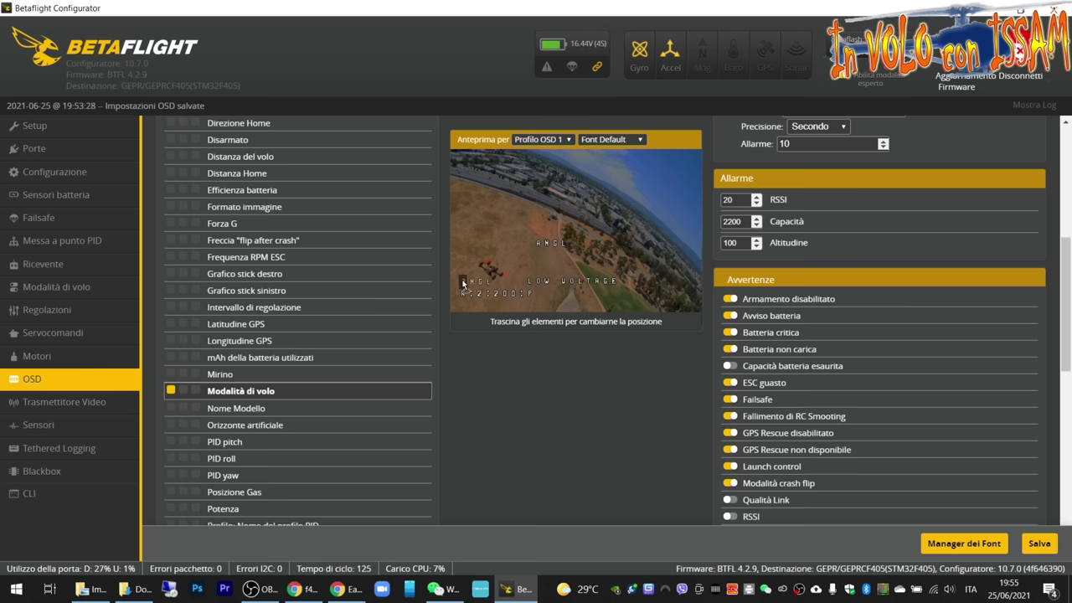
{"action": "left_click", "coordinate": [170, 491]}
{"action": "scroll", "coordinate": [170, 492], "scroll_direction": "down", "scroll_amount": 1}
{"action": "left_click_drag", "start_coordinate": [475, 234], "coordinate": [693, 277]}
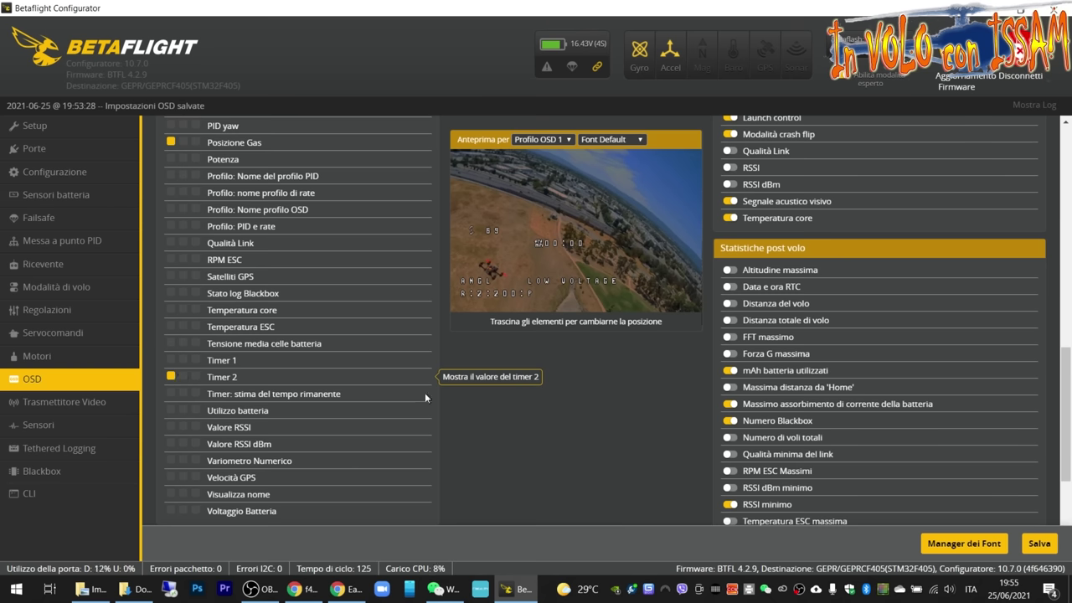
Place Timer 2 in the lower-right corner of the OSD preview and the battery voltage at its top centre, and save
{"action": "scroll", "coordinate": [834, 361], "scroll_direction": "up", "scroll_amount": 10}
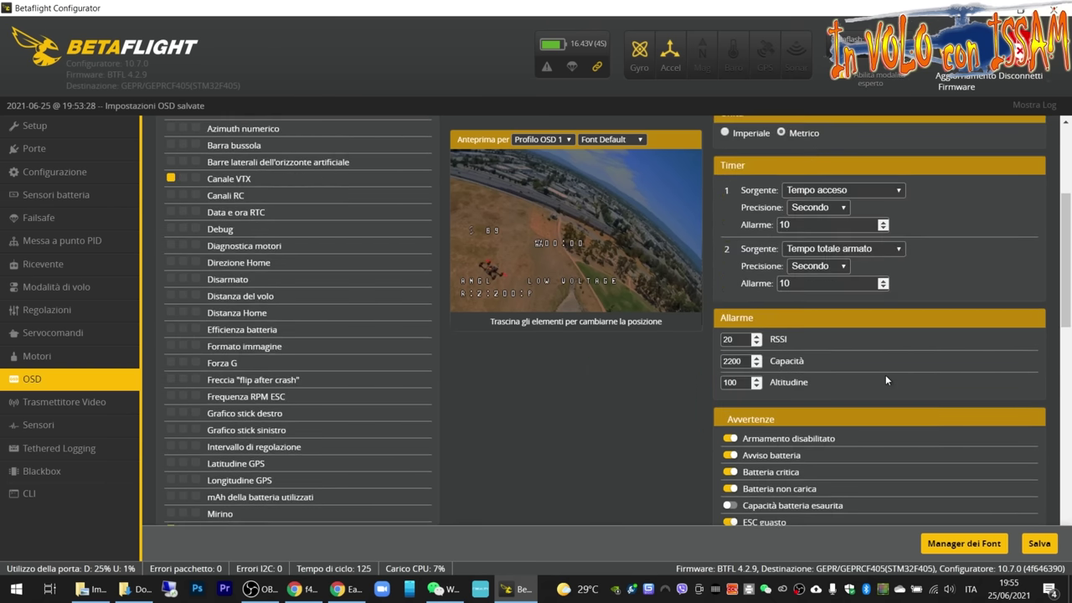
{"action": "scroll", "coordinate": [855, 362], "scroll_direction": "up", "scroll_amount": 1}
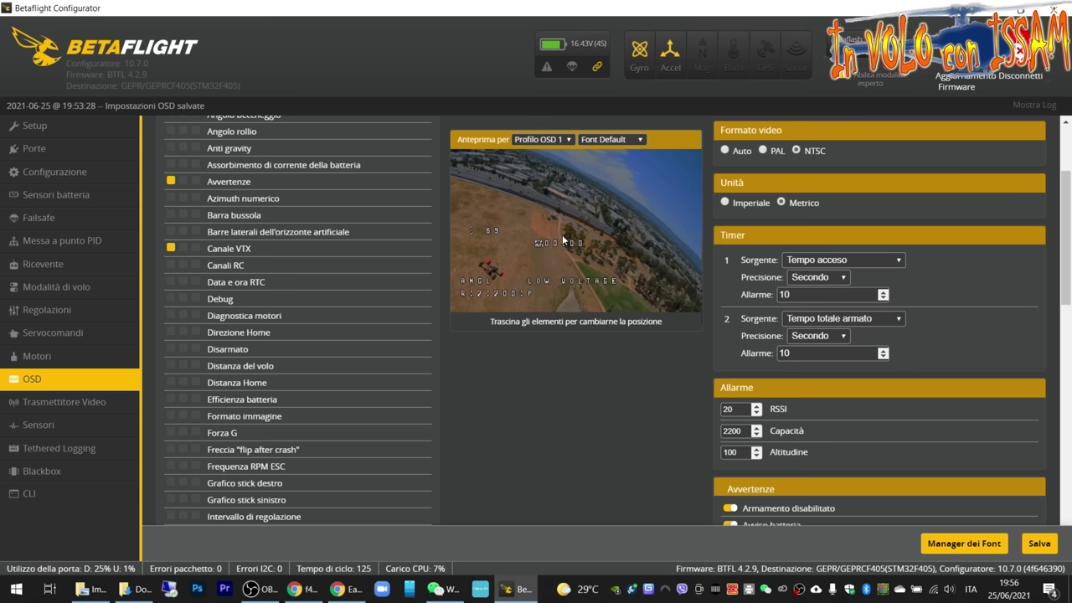
{"action": "left_click_drag", "start_coordinate": [562, 236], "coordinate": [613, 261]}
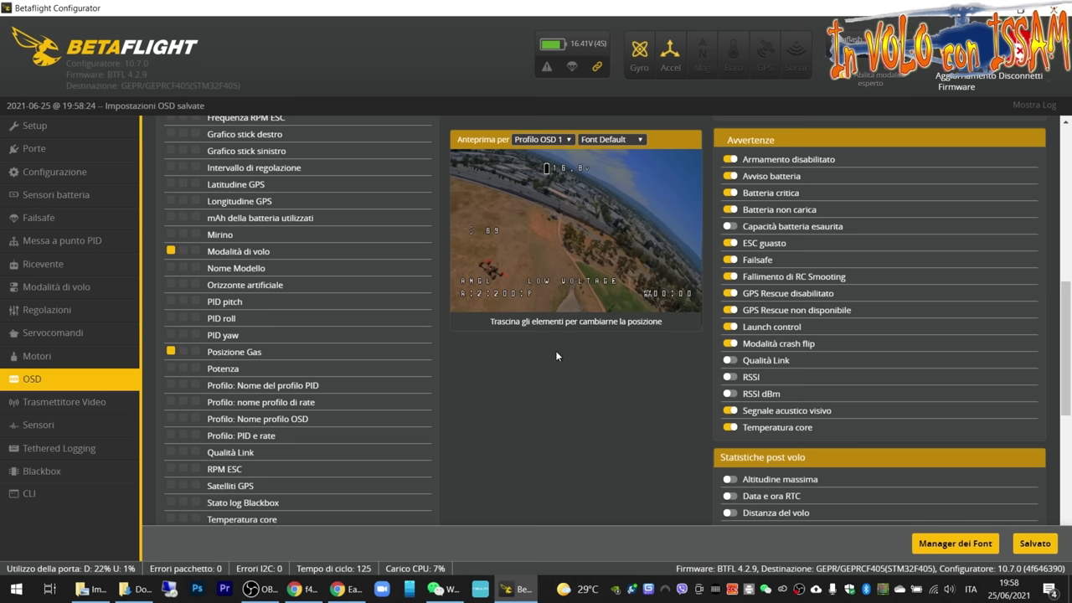
Review the OSD elements and the video transmitter's selected mode, band frequencies and power levels
{"action": "scroll", "coordinate": [555, 356], "scroll_direction": "down", "scroll_amount": 3}
{"action": "left_click", "coordinate": [95, 403]}
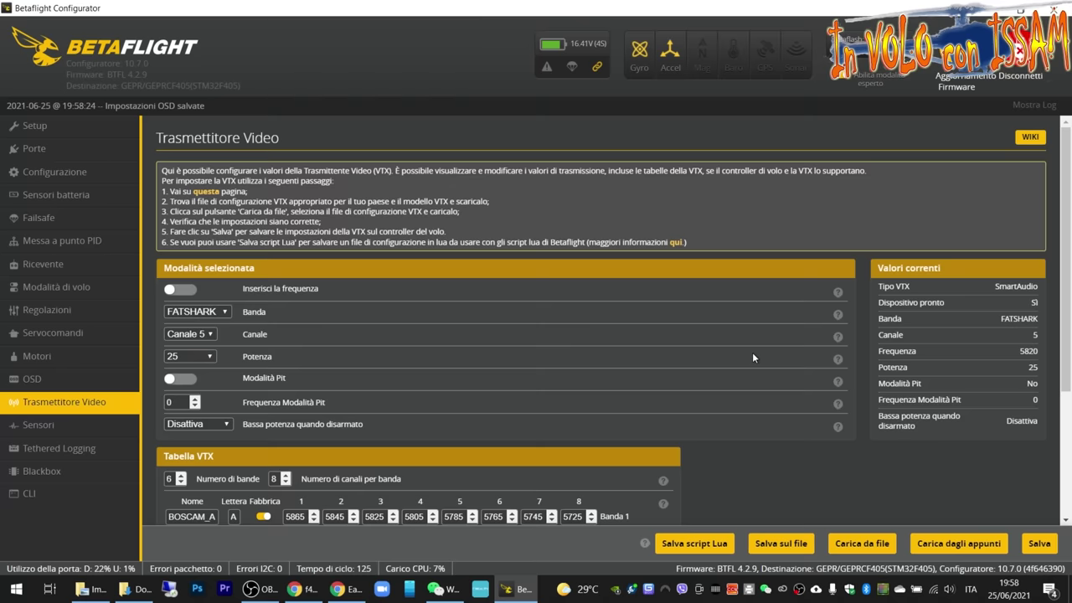
{"action": "scroll", "coordinate": [752, 352], "scroll_direction": "down", "scroll_amount": 3}
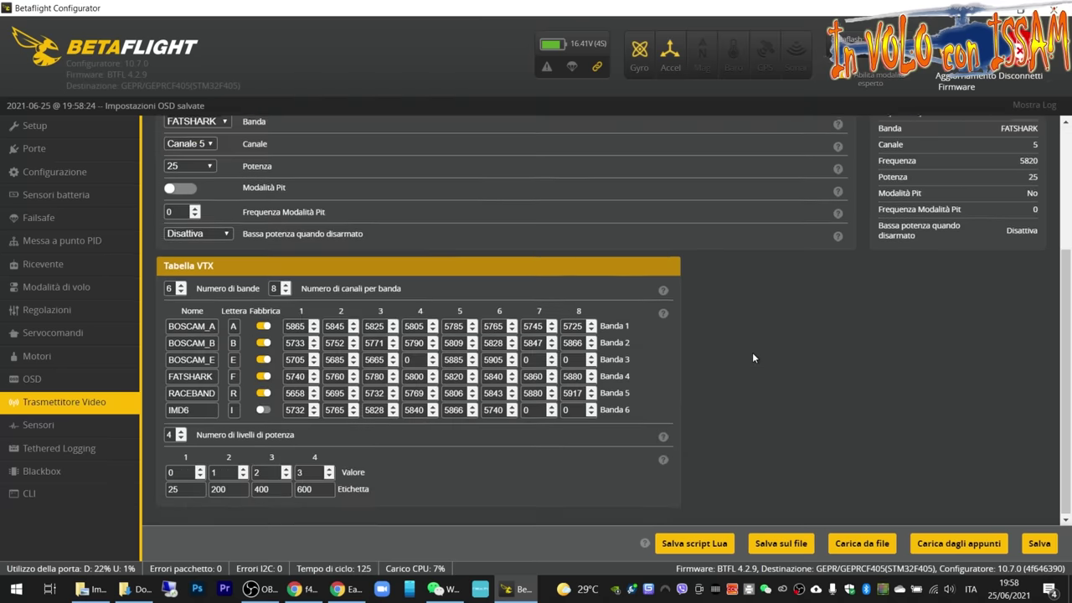
{"action": "scroll", "coordinate": [774, 404], "scroll_direction": "up", "scroll_amount": 3}
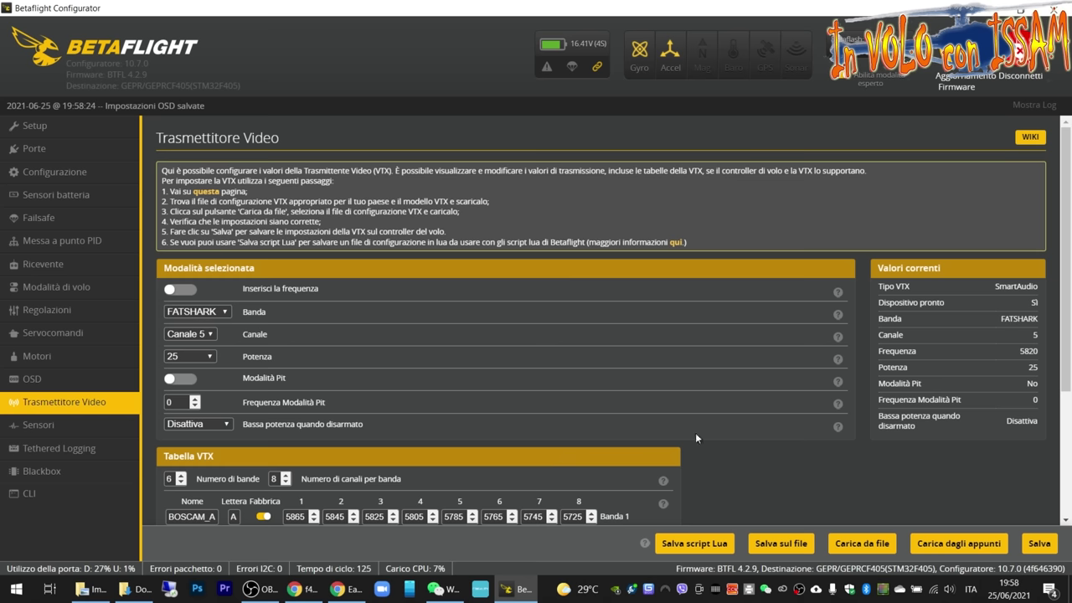
{"action": "scroll", "coordinate": [732, 418], "scroll_direction": "down", "scroll_amount": 3}
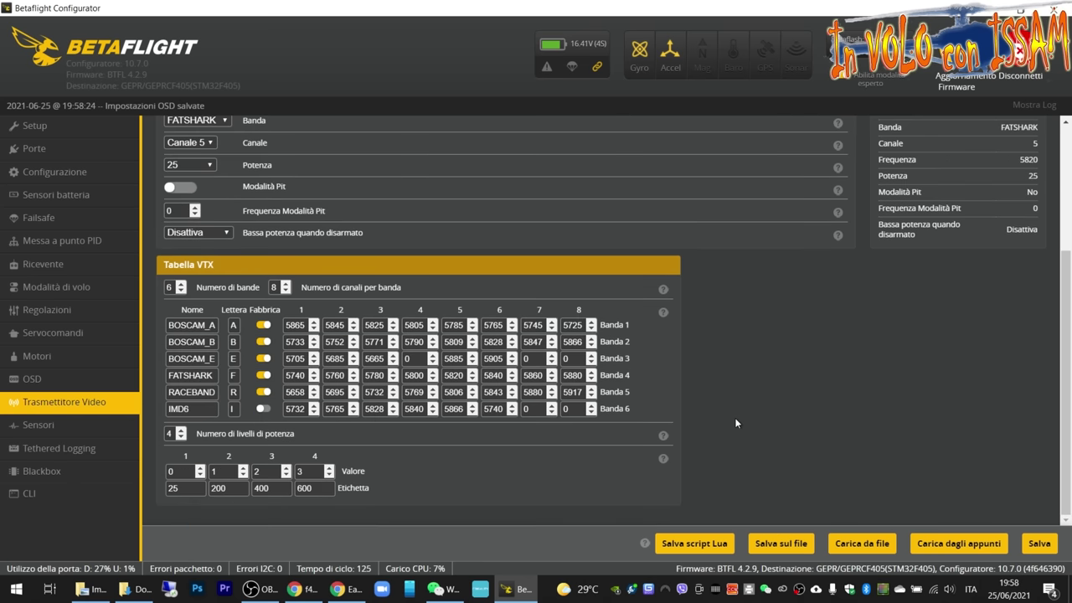